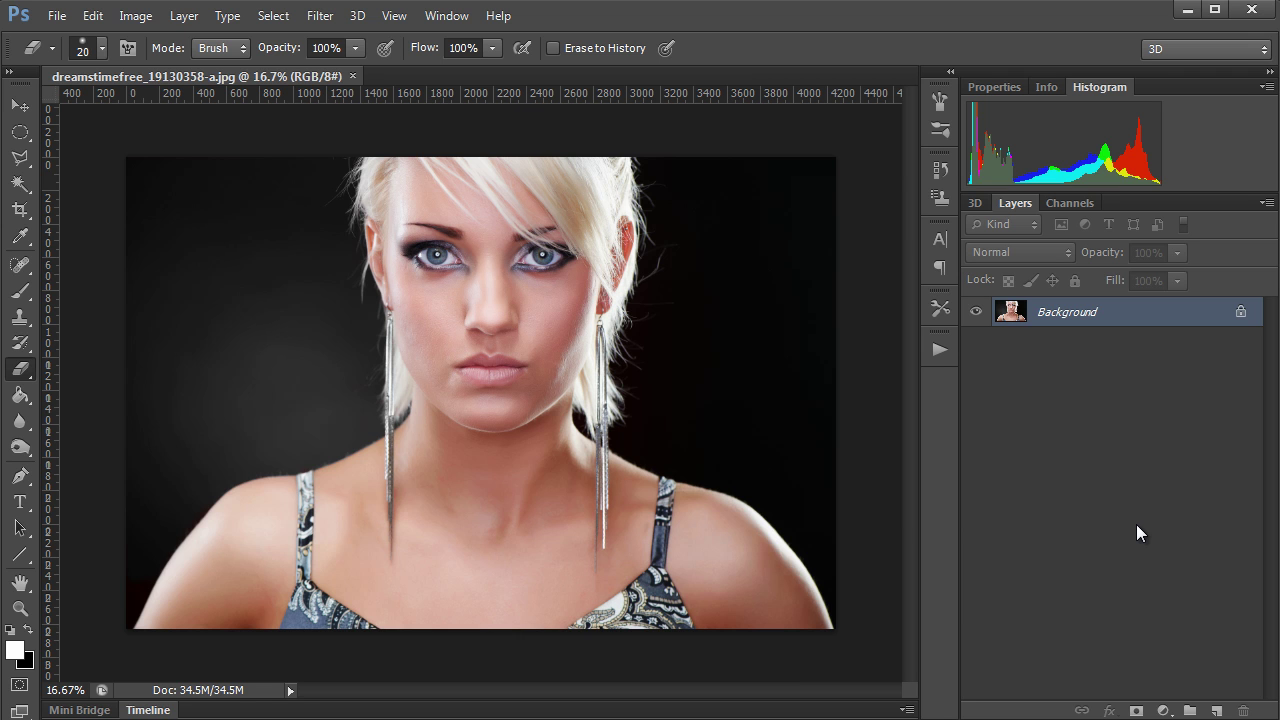
# Zoom in on the eyes, select the Brush tool and add a new empty Layer 1
pyautogui.hotkey('ctrl', '+')
pyautogui.hotkey('ctrl', '+')
pyautogui.hotkey('ctrl', '+')
pyautogui.hotkey('ctrl', '+')
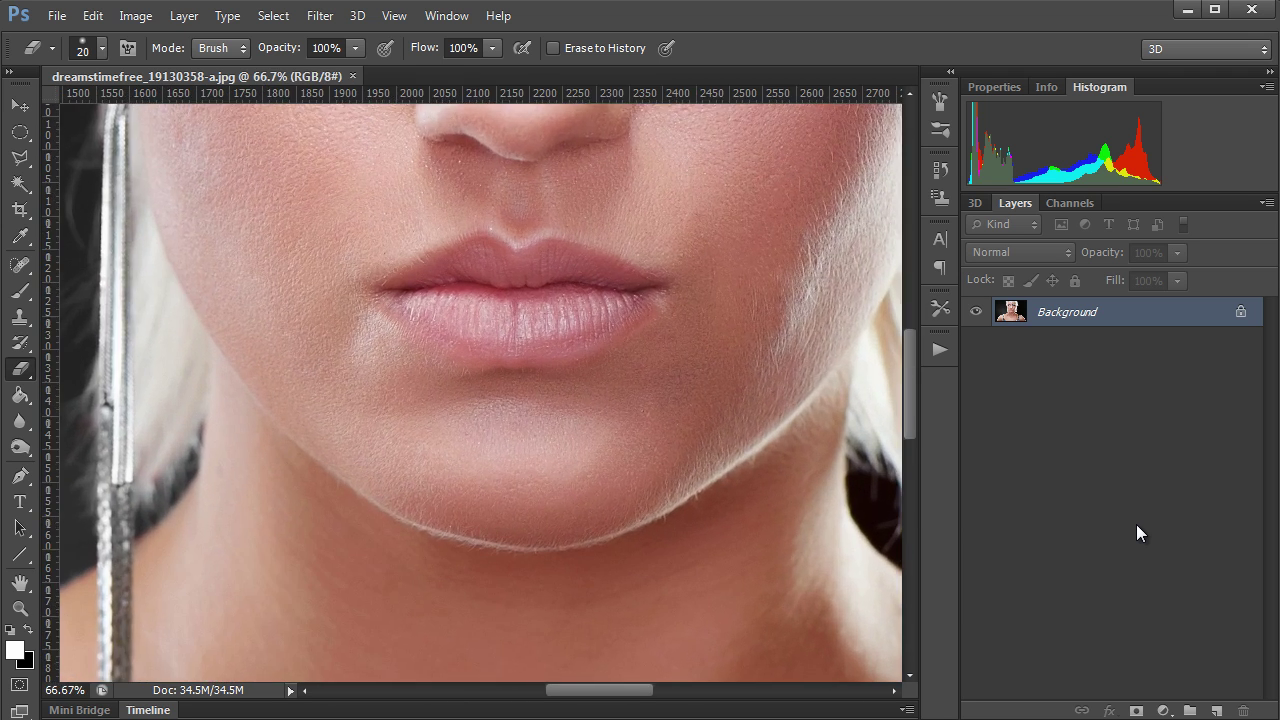
pyautogui.hotkey('ctrl', '+')
pyautogui.moveTo(914, 378); pyautogui.dragTo(895, 261)
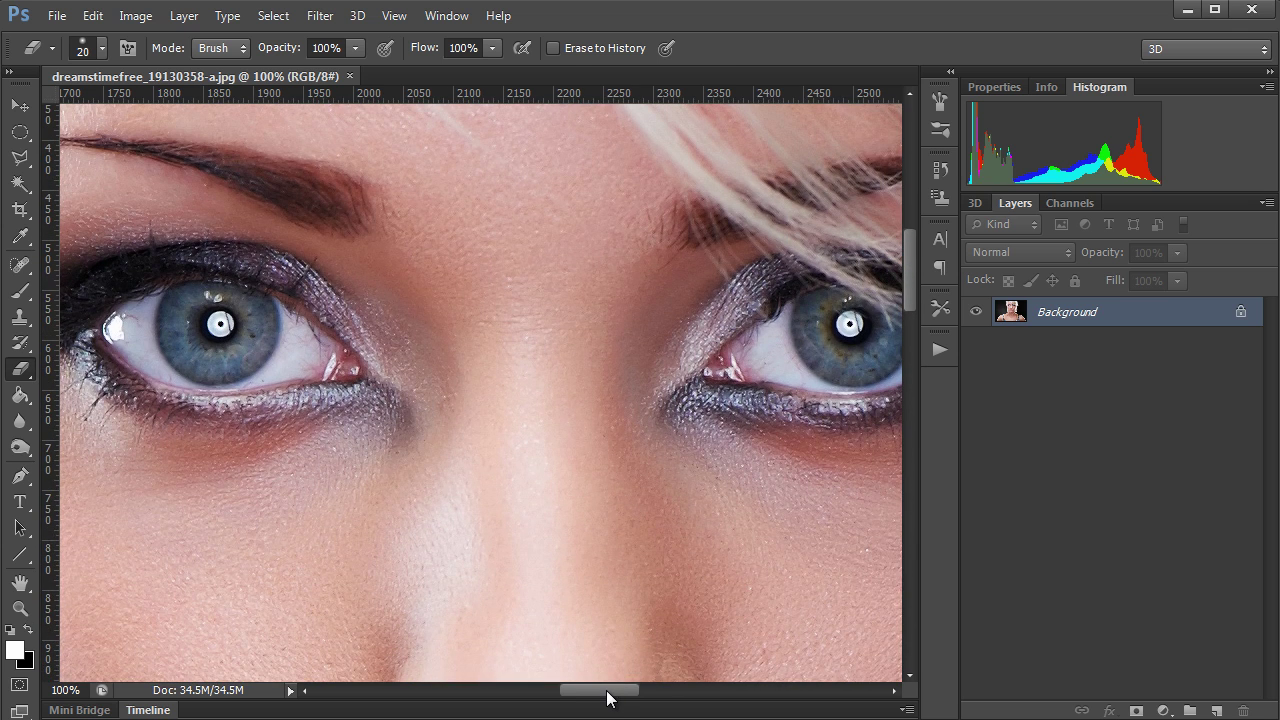
pyautogui.moveTo(607, 697); pyautogui.dragTo(615, 700)
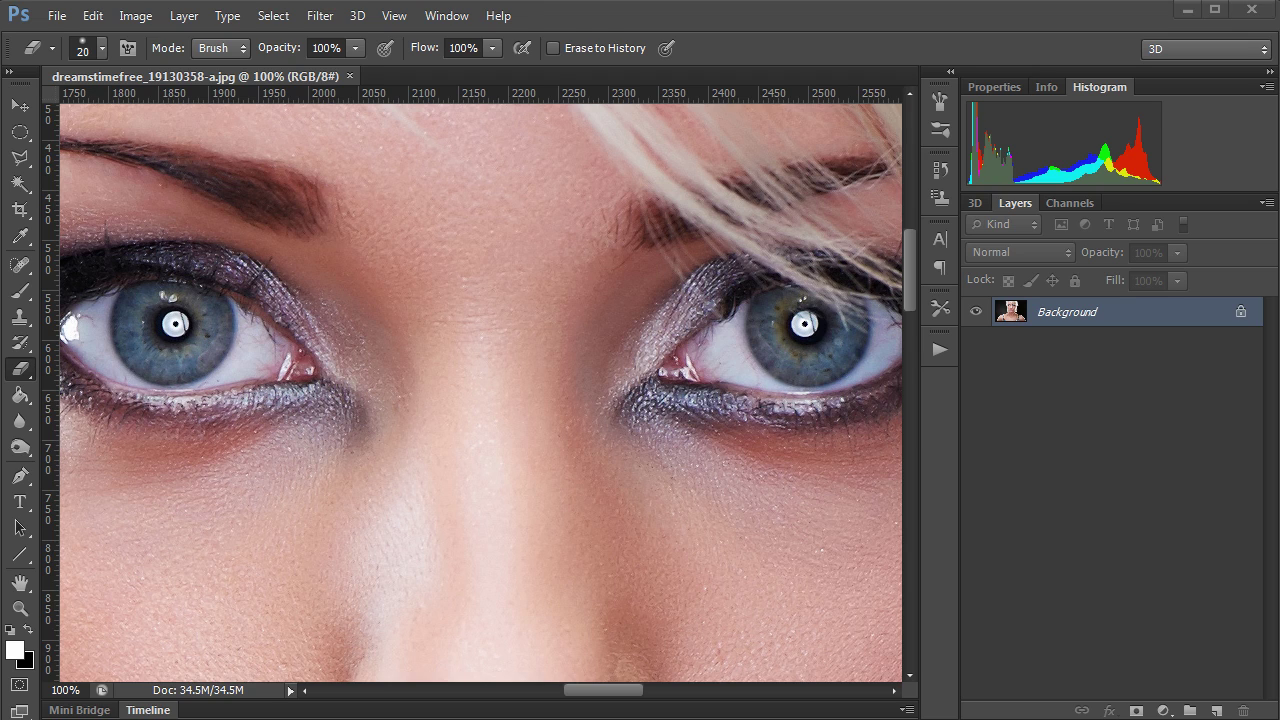
pyautogui.press('b')
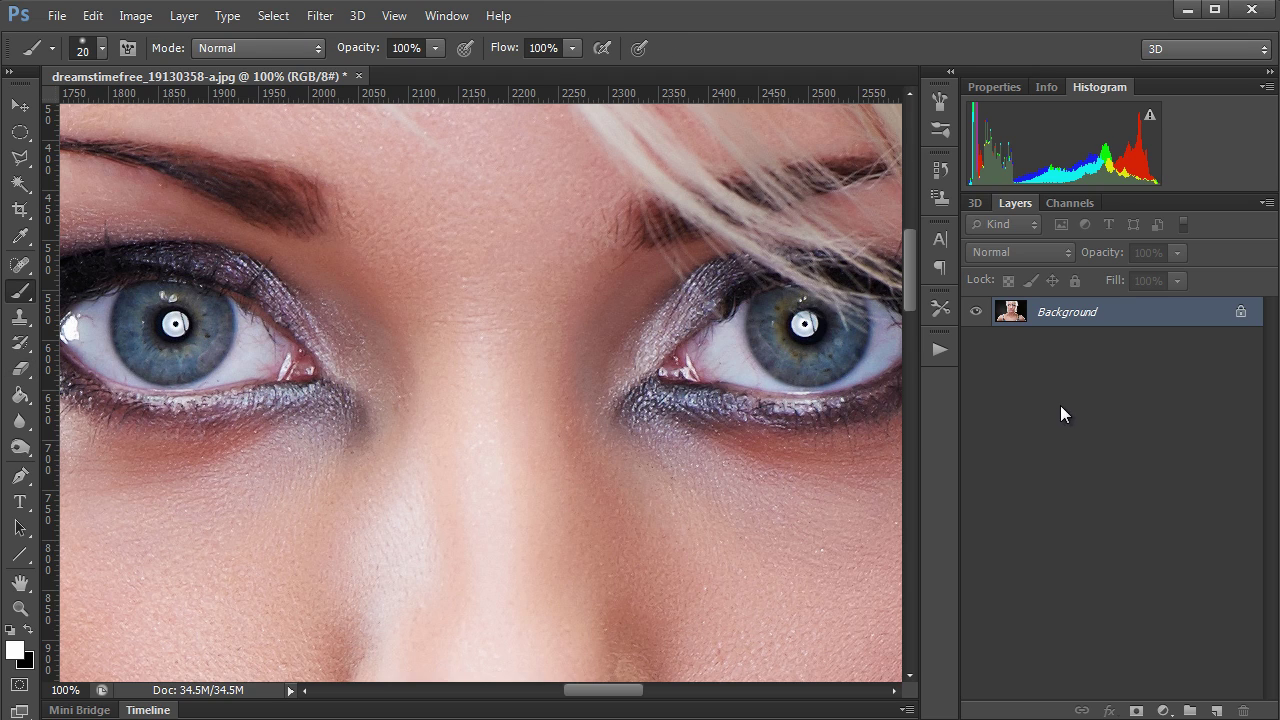
pyautogui.click(1217, 710)
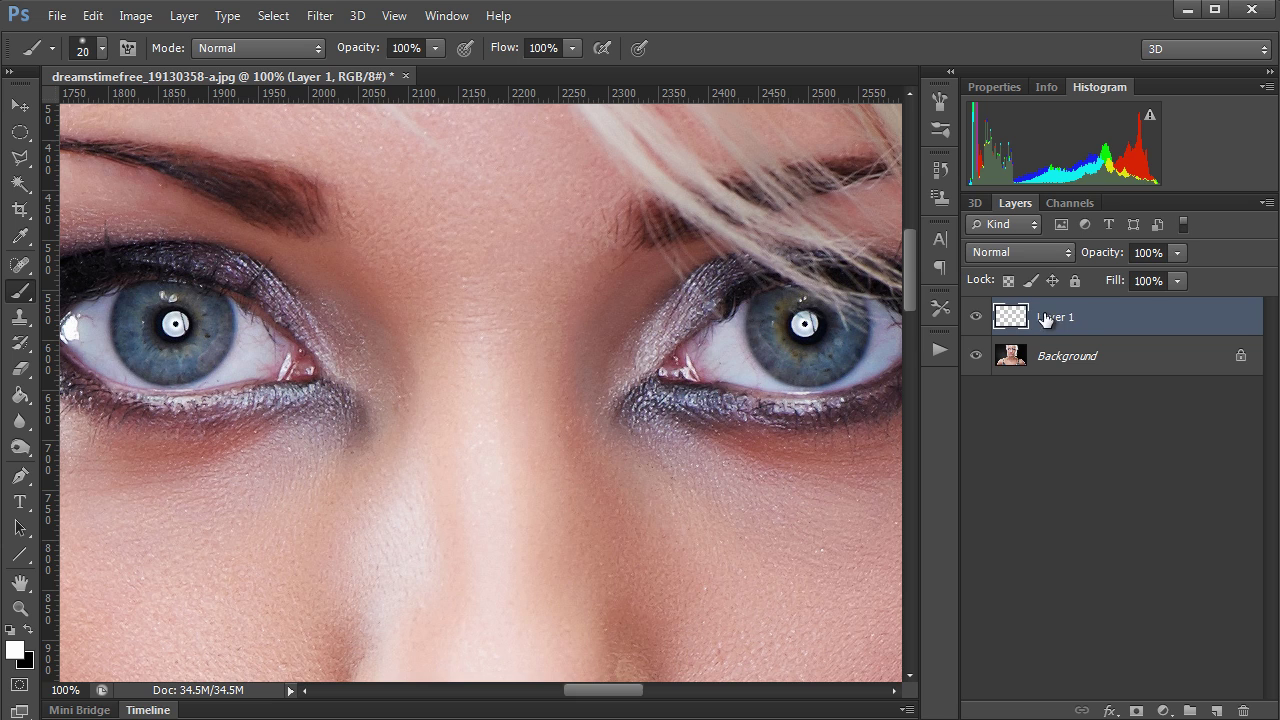
# Set the foreground colour to bright green 04a300
pyautogui.click(28, 632)
pyautogui.click(16, 650)
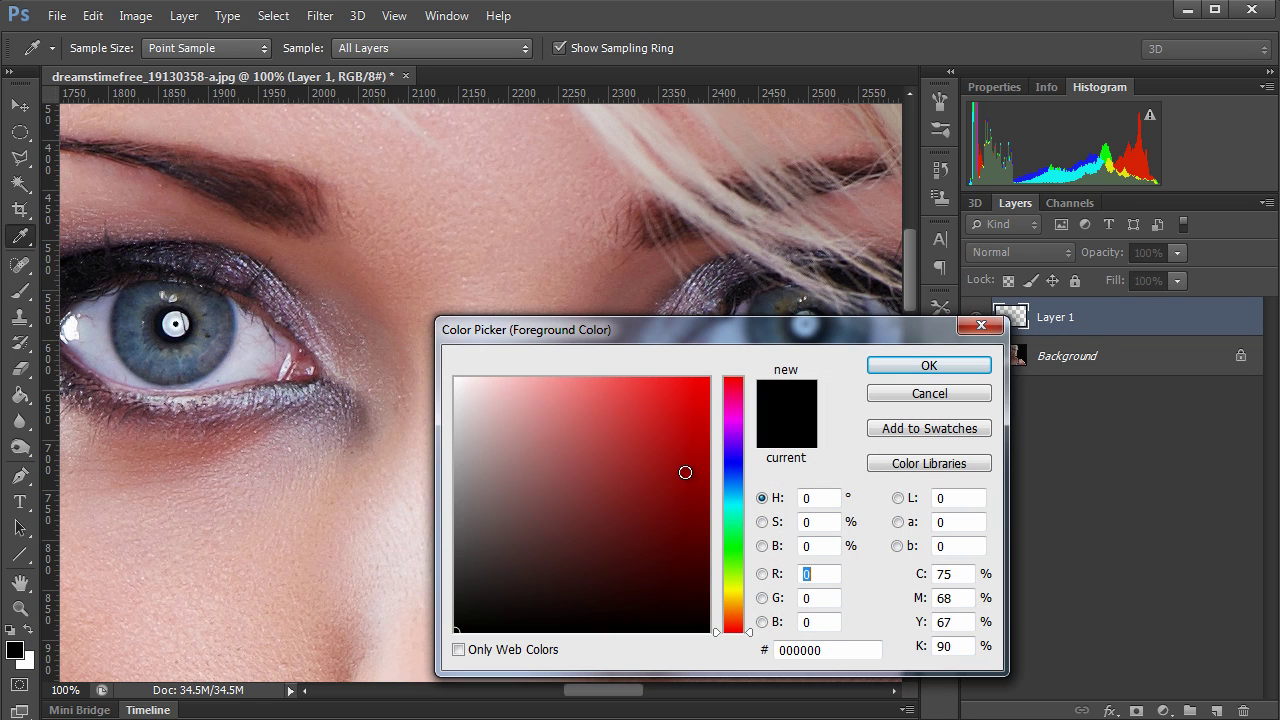
pyautogui.write('159')
pyautogui.click(733, 548)
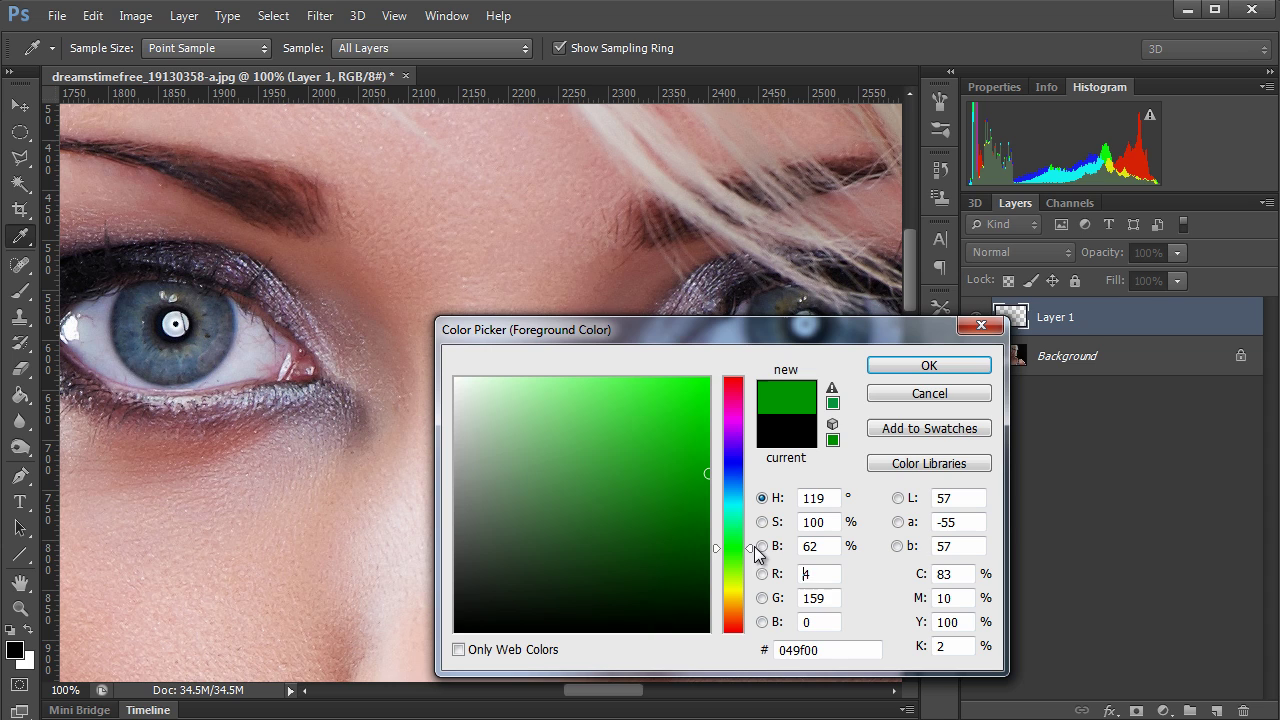
pyautogui.click(708, 425)
pyautogui.click(716, 470)
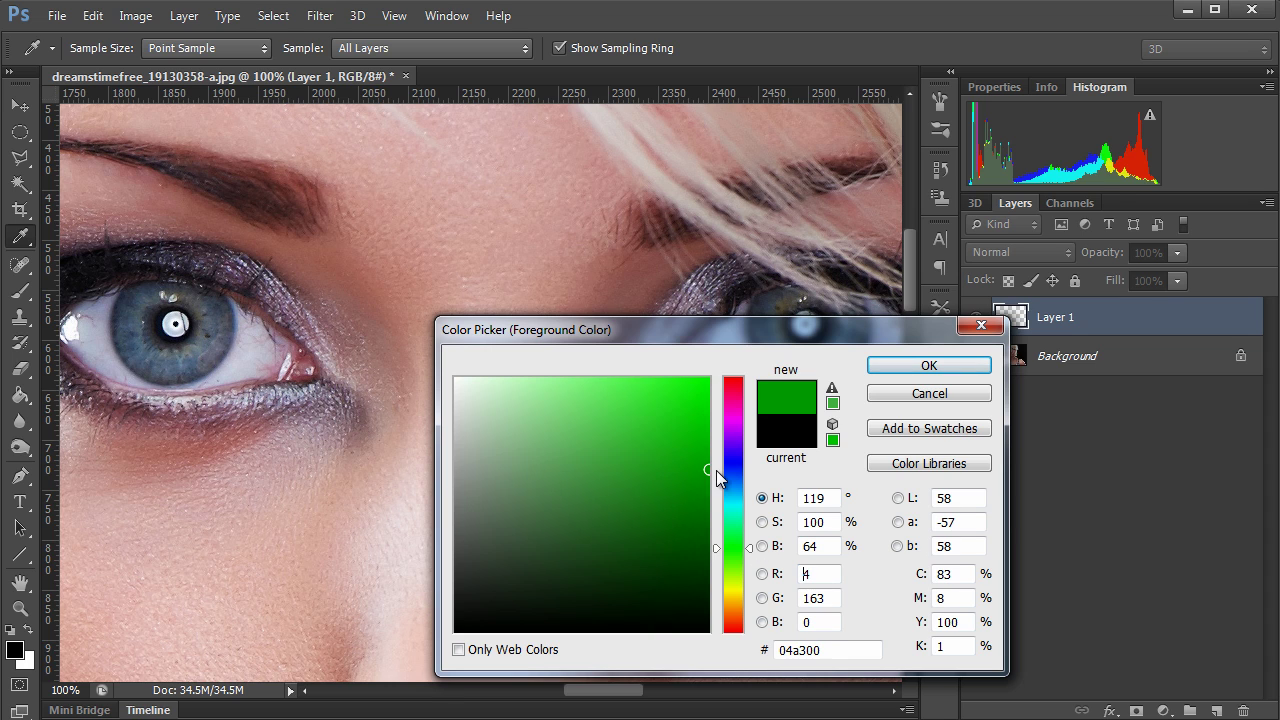
pyautogui.click(895, 369)
pyautogui.press('b')
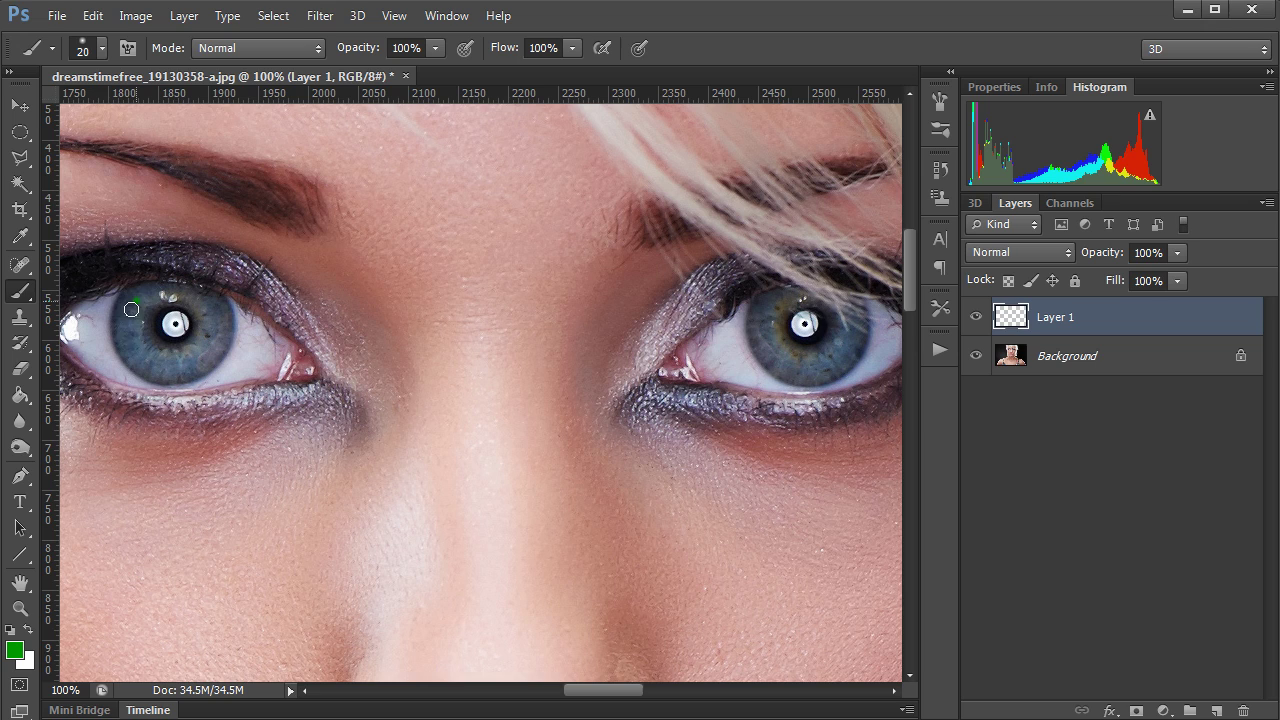
# Paint green over the left and right irises on Layer 1
pyautogui.moveTo(131, 310)
pyautogui.mouseDown()
pyautogui.moveTo(183, 309)
pyautogui.moveTo(144, 318)
pyautogui.moveTo(144, 305)
pyautogui.moveTo(171, 348)
pyautogui.moveTo(170, 294)
pyautogui.moveTo(167, 355)
pyautogui.moveTo(205, 365)
pyautogui.moveTo(226, 332)
pyautogui.moveTo(166, 292)
pyautogui.moveTo(117, 328)
pyautogui.moveTo(138, 357)
pyautogui.moveTo(127, 353)
pyautogui.moveTo(193, 369)
pyautogui.mouseUp()
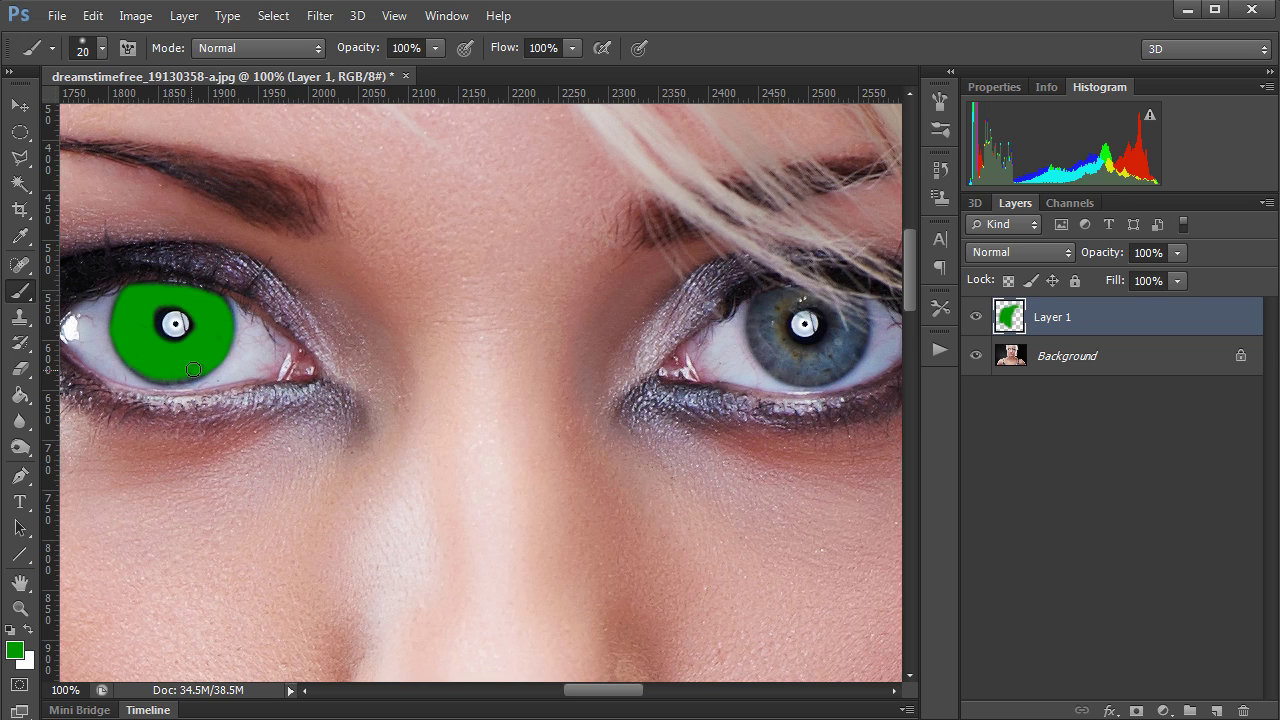
pyautogui.moveTo(826, 372)
pyautogui.mouseDown()
pyautogui.moveTo(850, 332)
pyautogui.moveTo(812, 355)
pyautogui.moveTo(787, 303)
pyautogui.moveTo(759, 306)
pyautogui.moveTo(763, 348)
pyautogui.moveTo(779, 357)
pyautogui.moveTo(765, 354)
pyautogui.moveTo(848, 357)
pyautogui.moveTo(863, 328)
pyautogui.moveTo(821, 306)
pyautogui.mouseUp()
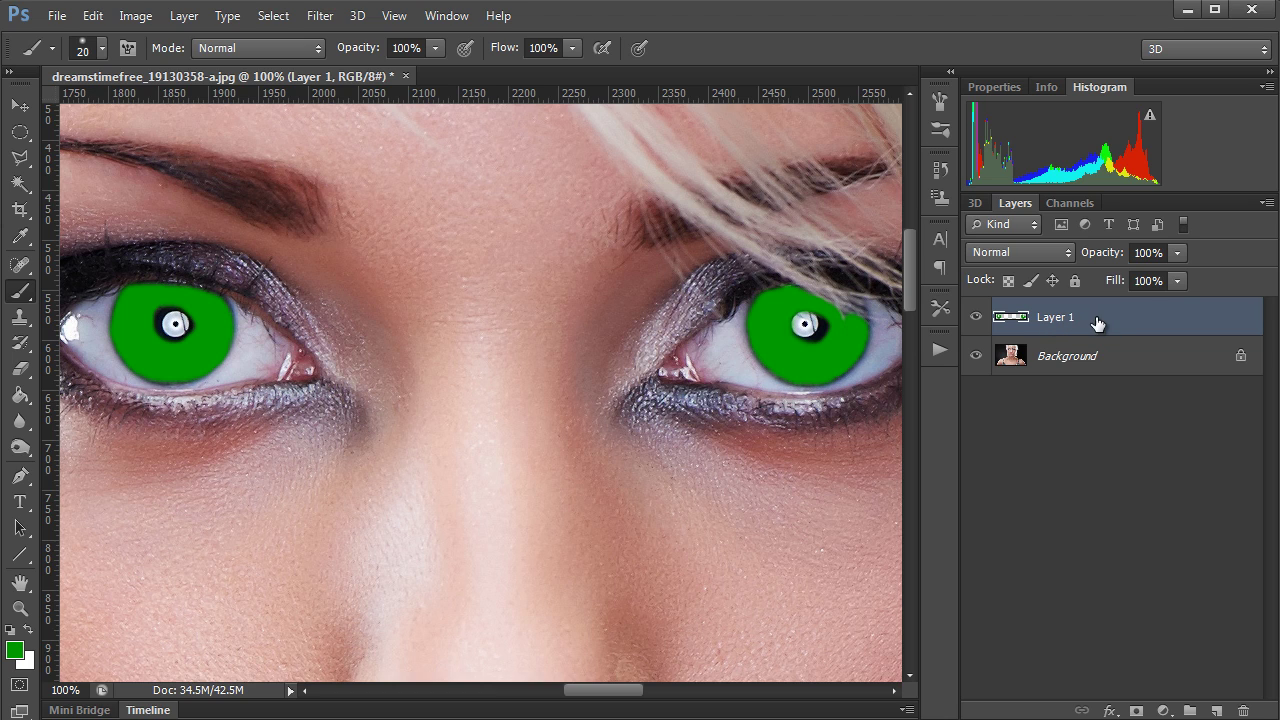
# Compare Soft Light, Overlay, Hue and Color blend modes on Layer 1, settling on Overlay
pyautogui.click(1035, 252)
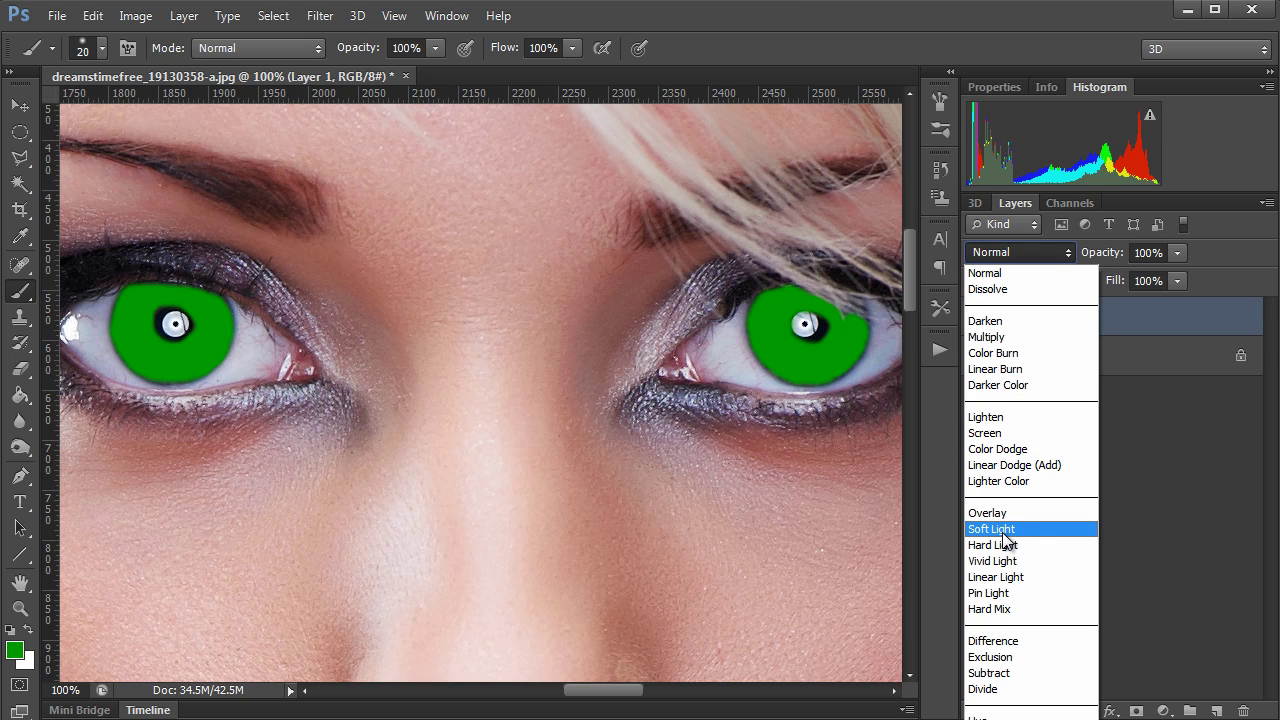
pyautogui.click(996, 530)
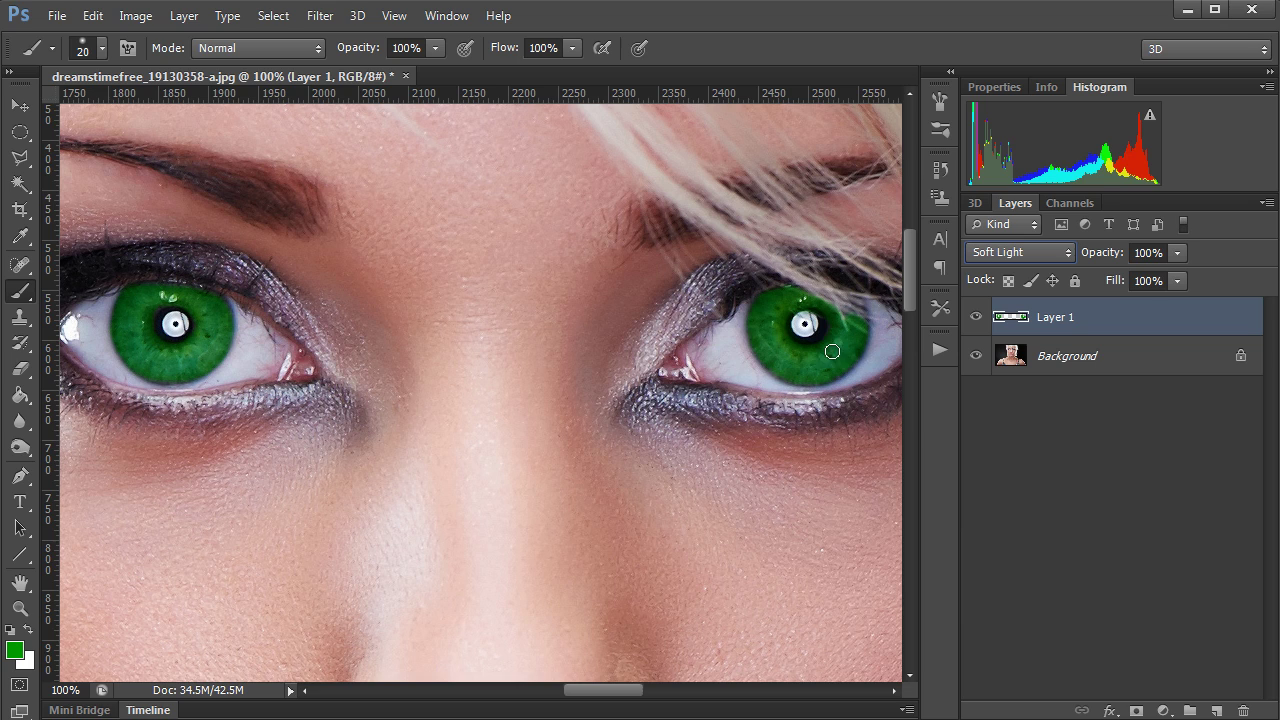
pyautogui.click(1048, 255)
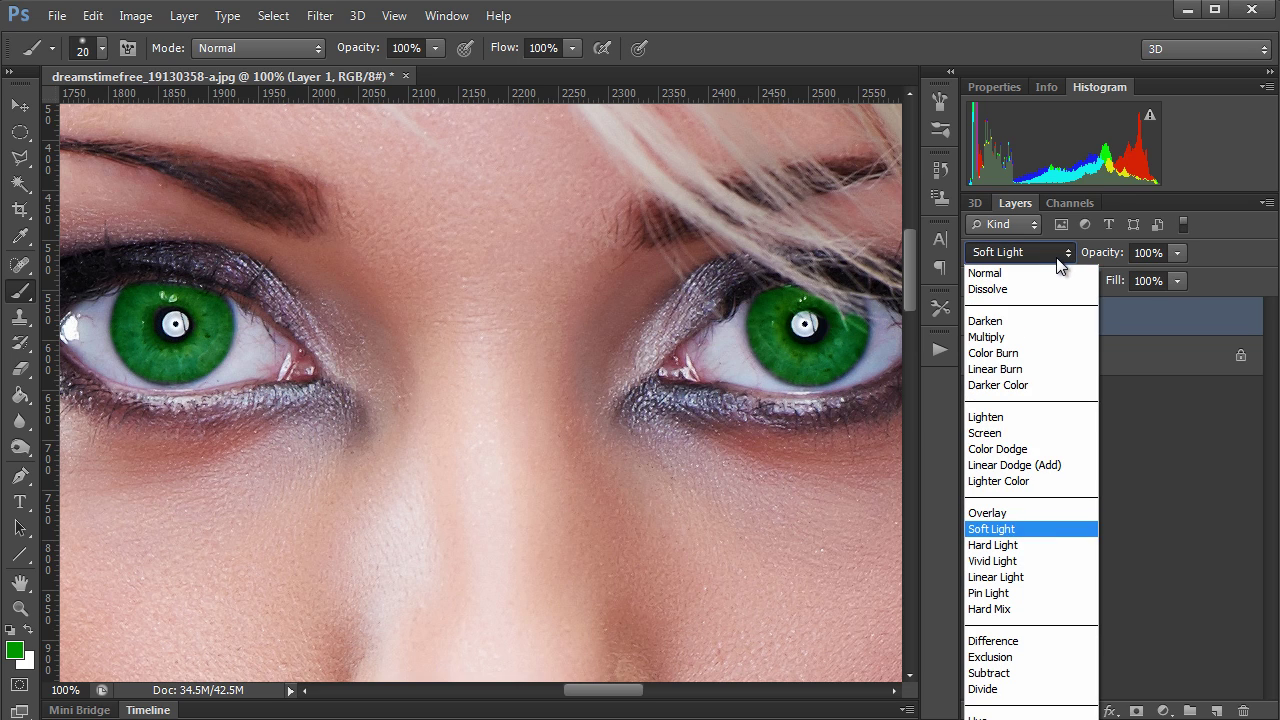
pyautogui.click(1012, 514)
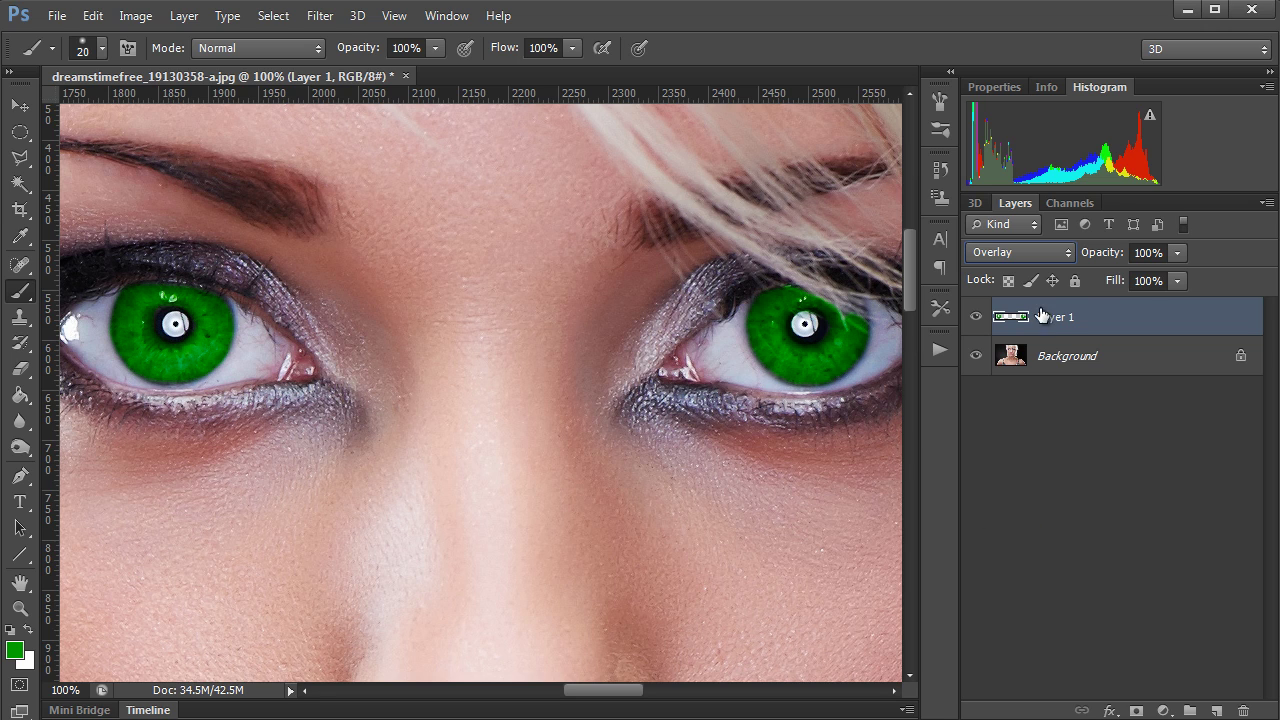
pyautogui.click(1065, 254)
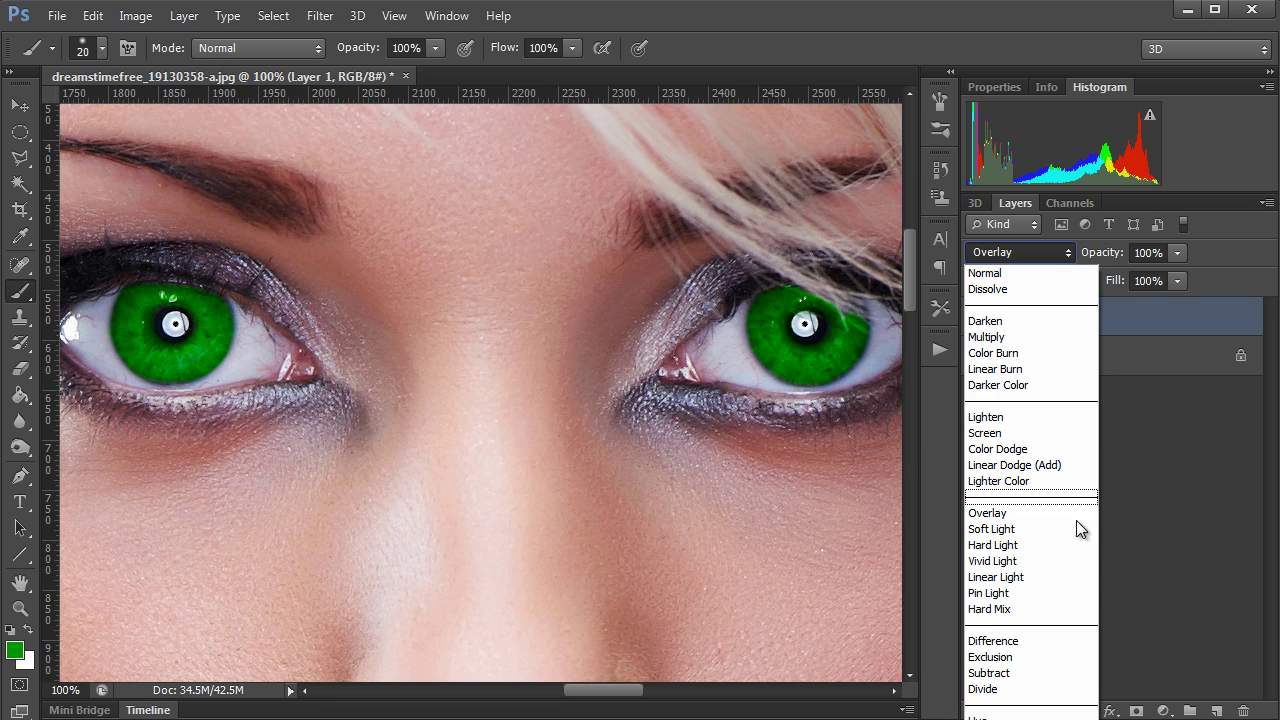
pyautogui.click(1000, 717)
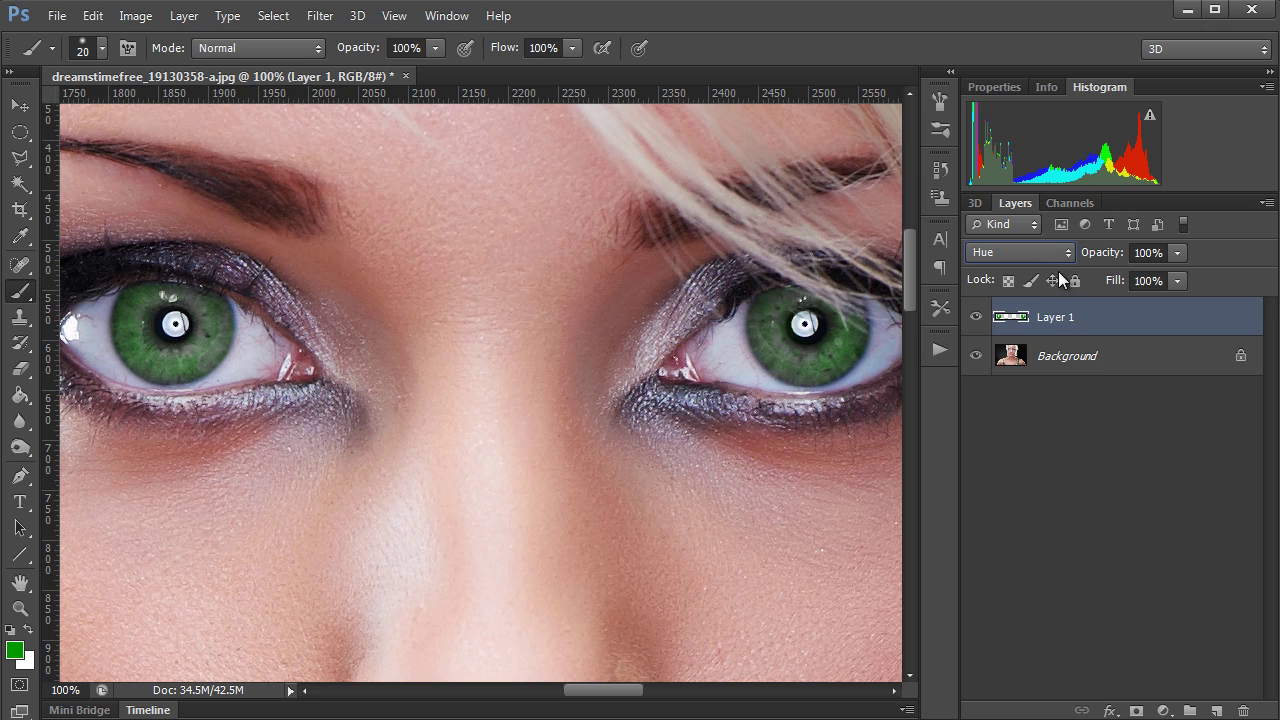
pyautogui.click(1060, 254)
pyautogui.press('Down')
pyautogui.press('Down')
pyautogui.press('Return')
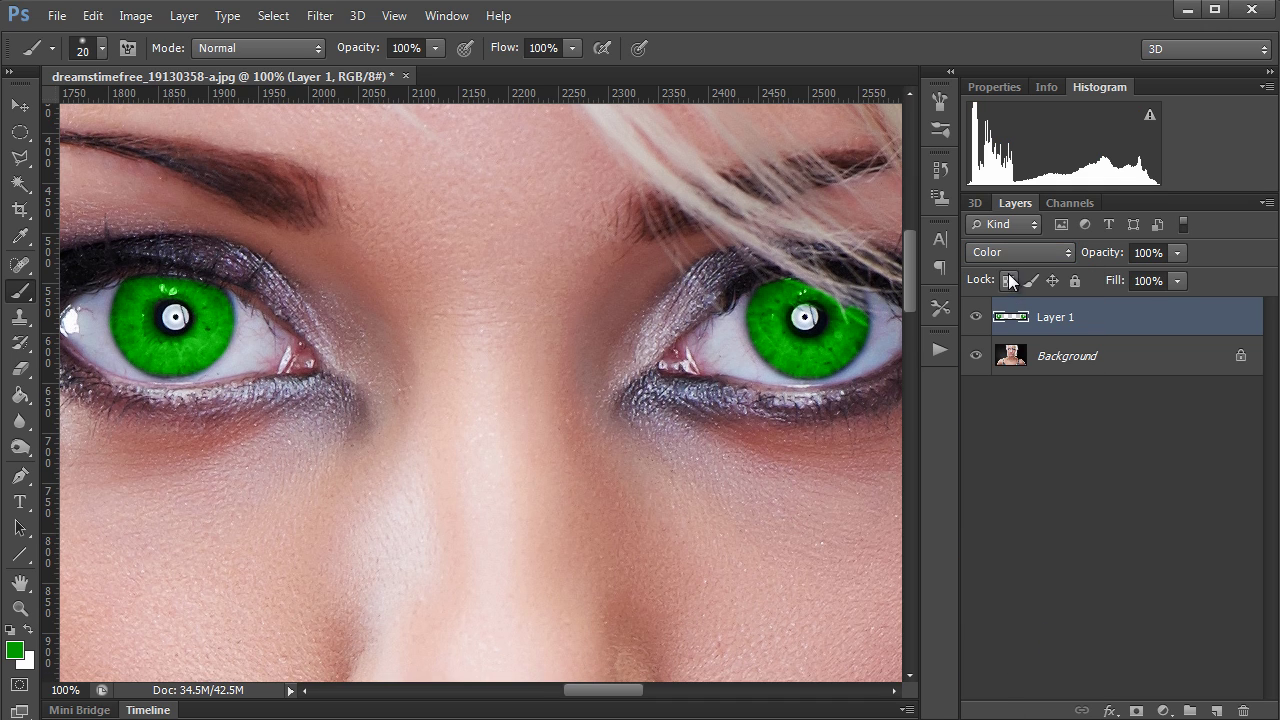
pyautogui.click(1022, 249)
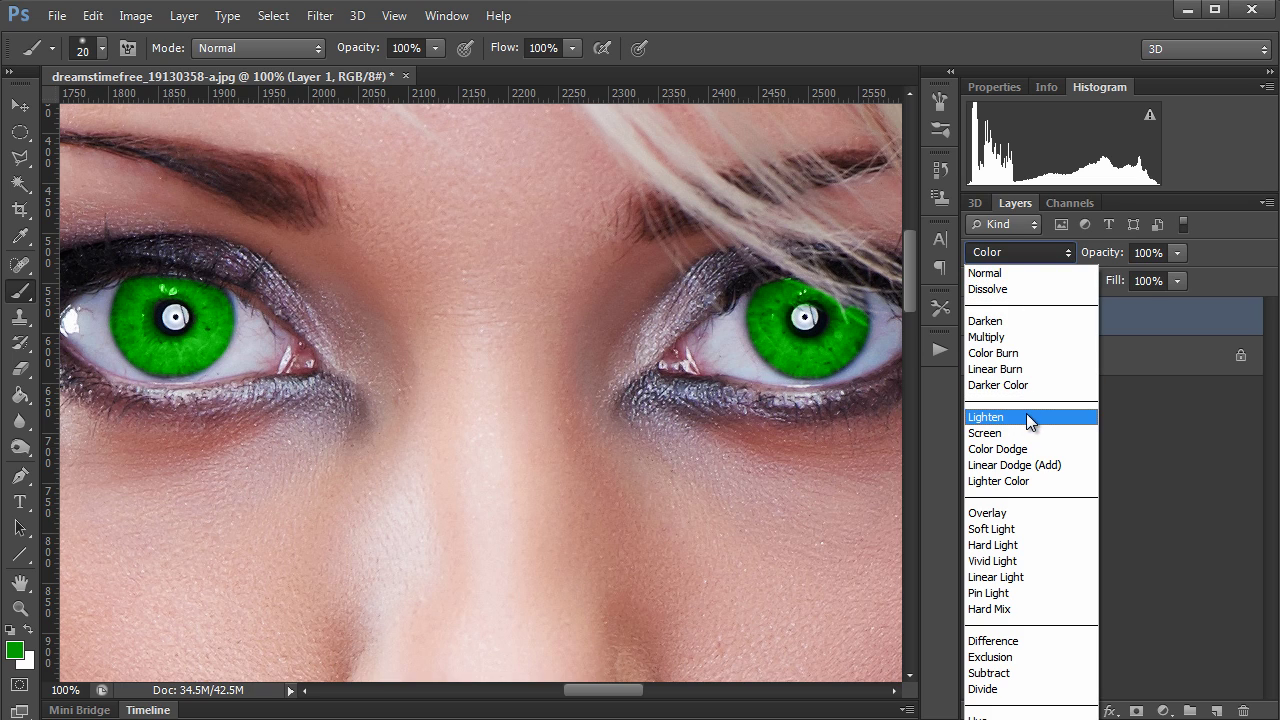
pyautogui.click(1026, 514)
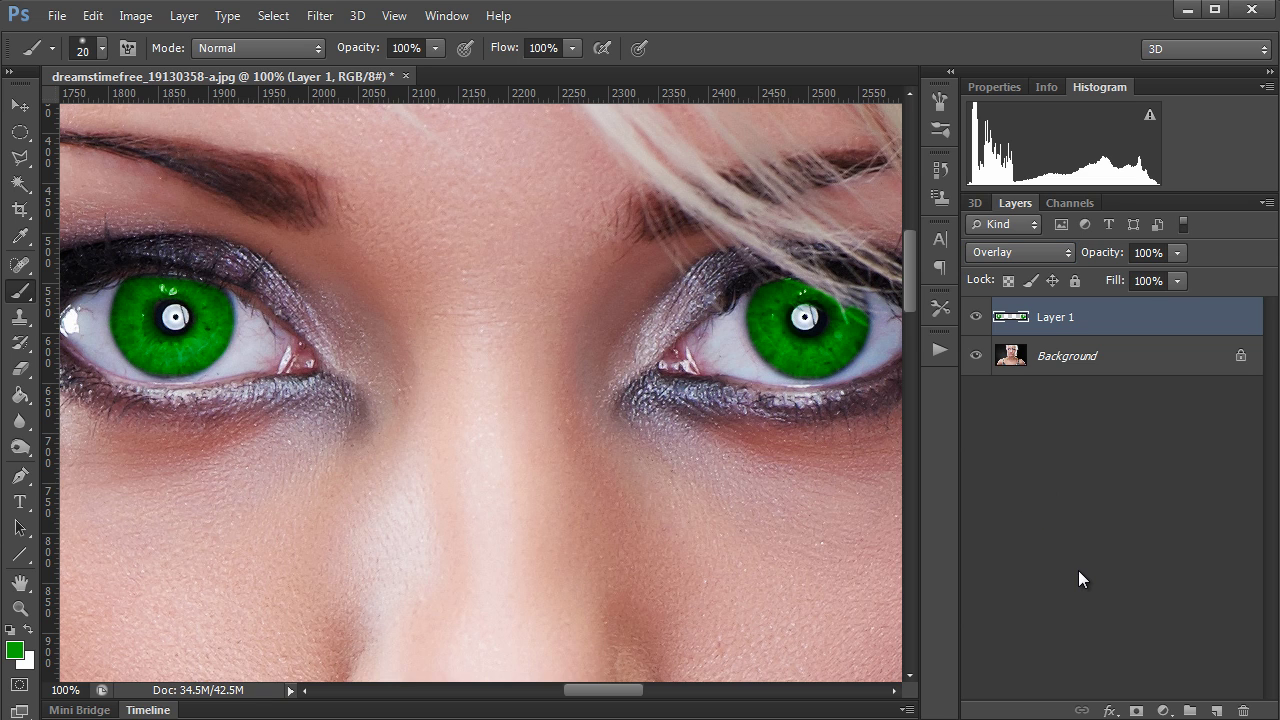
# Zoom out to the whole photo and lower Layer 1's opacity to 43%
pyautogui.hotkey('ctrl', '-')
pyautogui.hotkey('ctrl', '-')
pyautogui.hotkey('ctrl', '-')
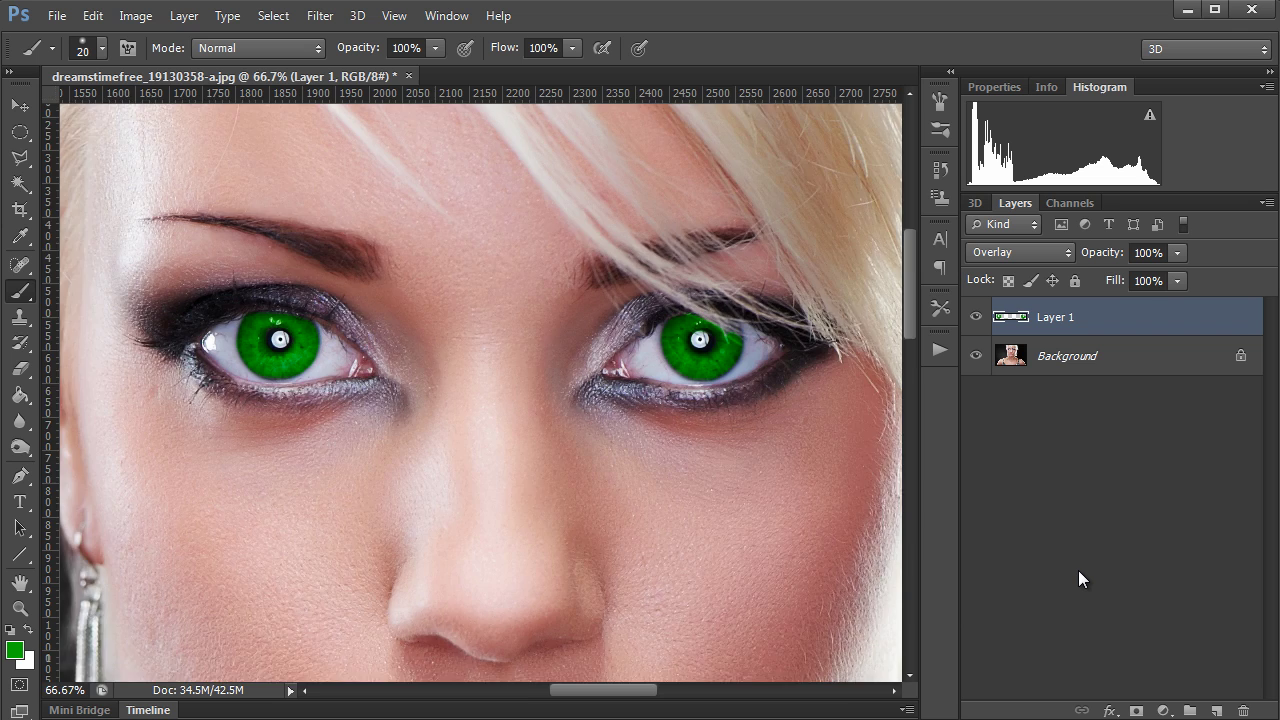
pyautogui.hotkey('ctrl', '-')
pyautogui.hotkey('ctrl', '-')
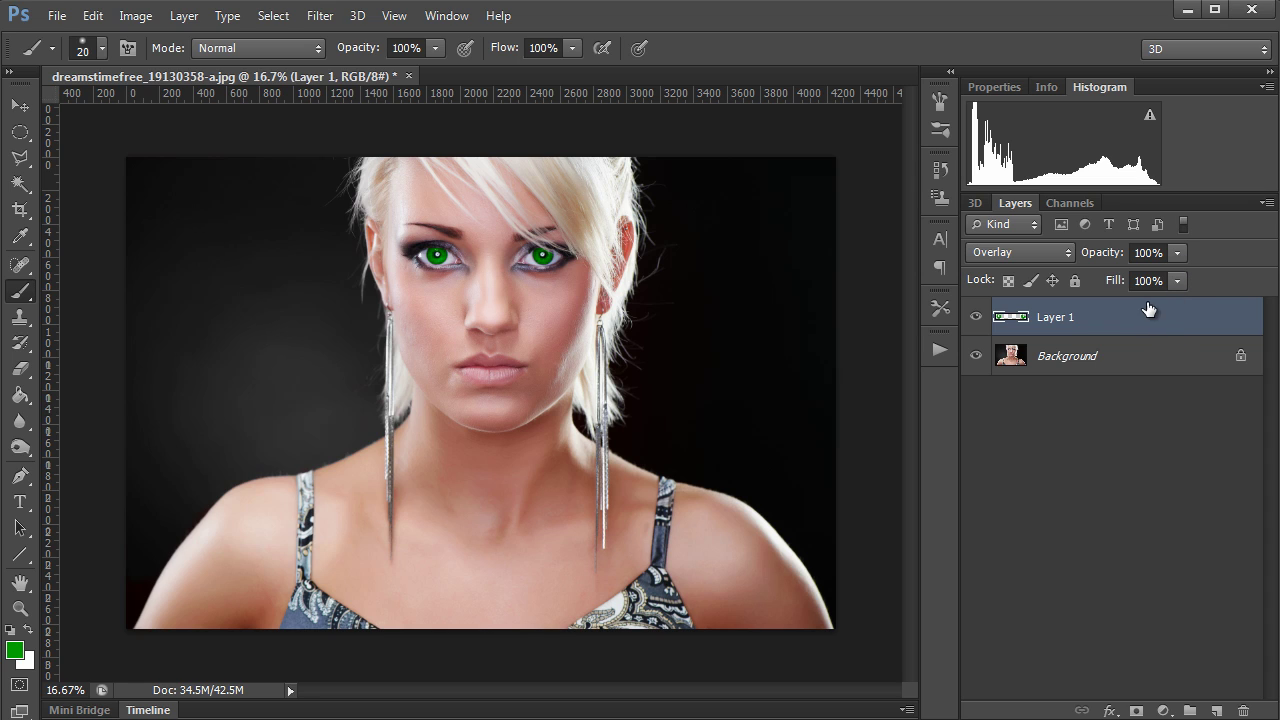
pyautogui.click(1177, 252)
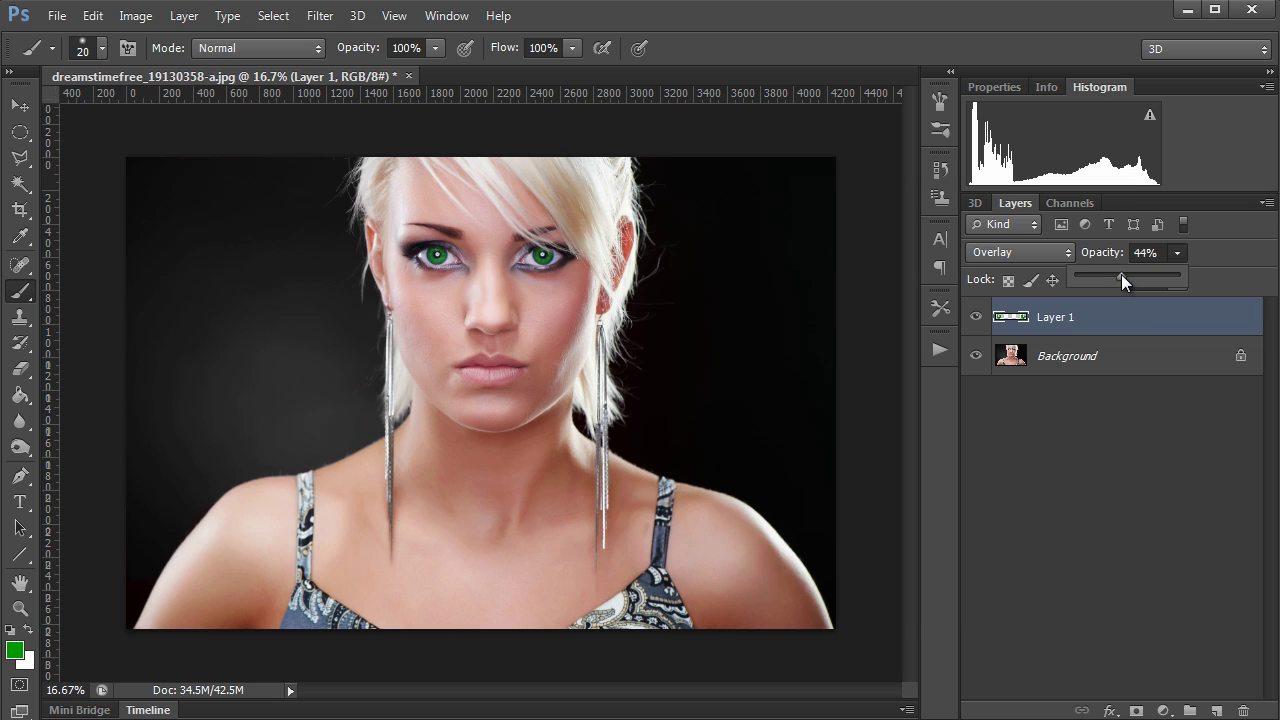
pyautogui.moveTo(1121, 274); pyautogui.dragTo(1118, 280)
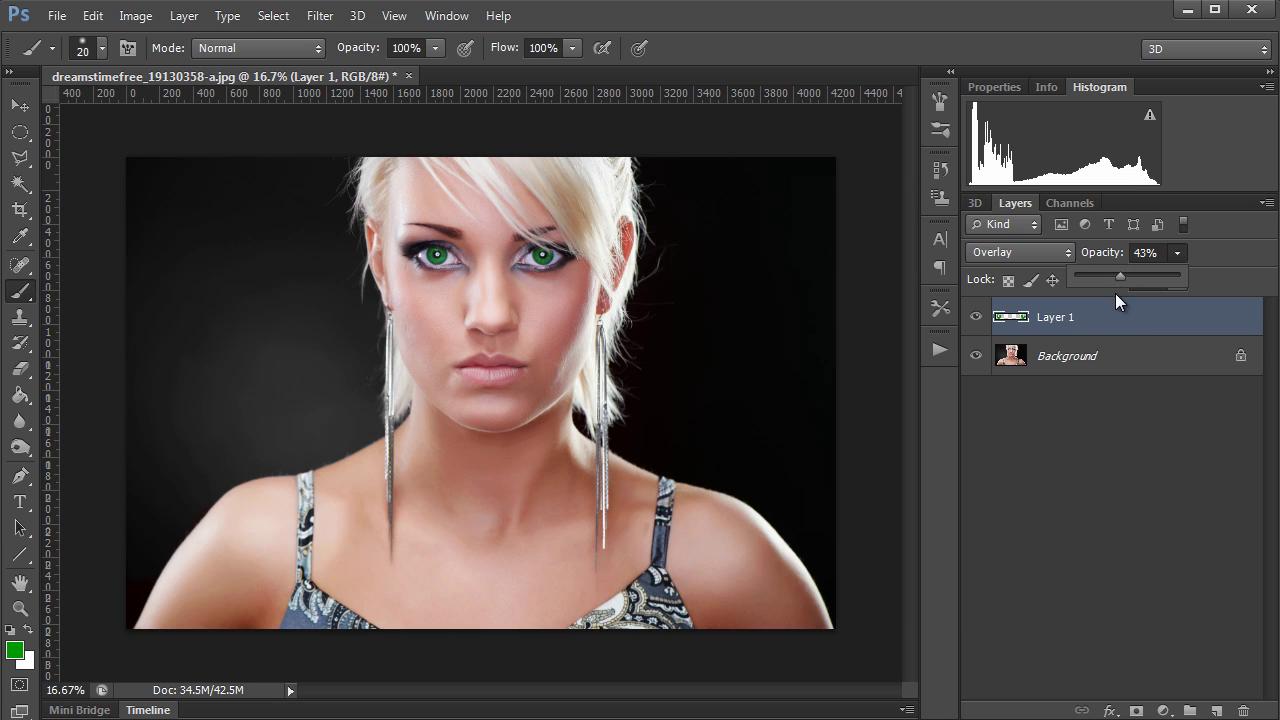
pyautogui.click(1147, 568)
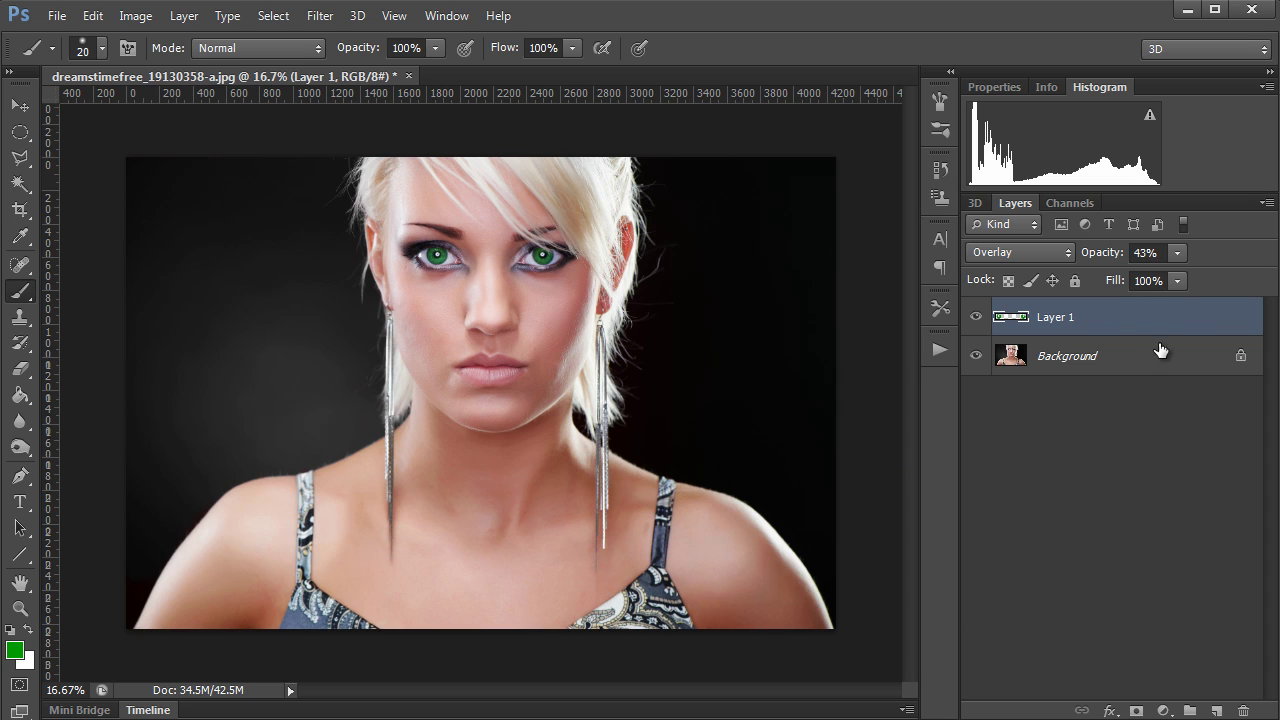
# Add a Hue/Saturation adjustment layer and clip it to Layer 1
pyautogui.click(1163, 711)
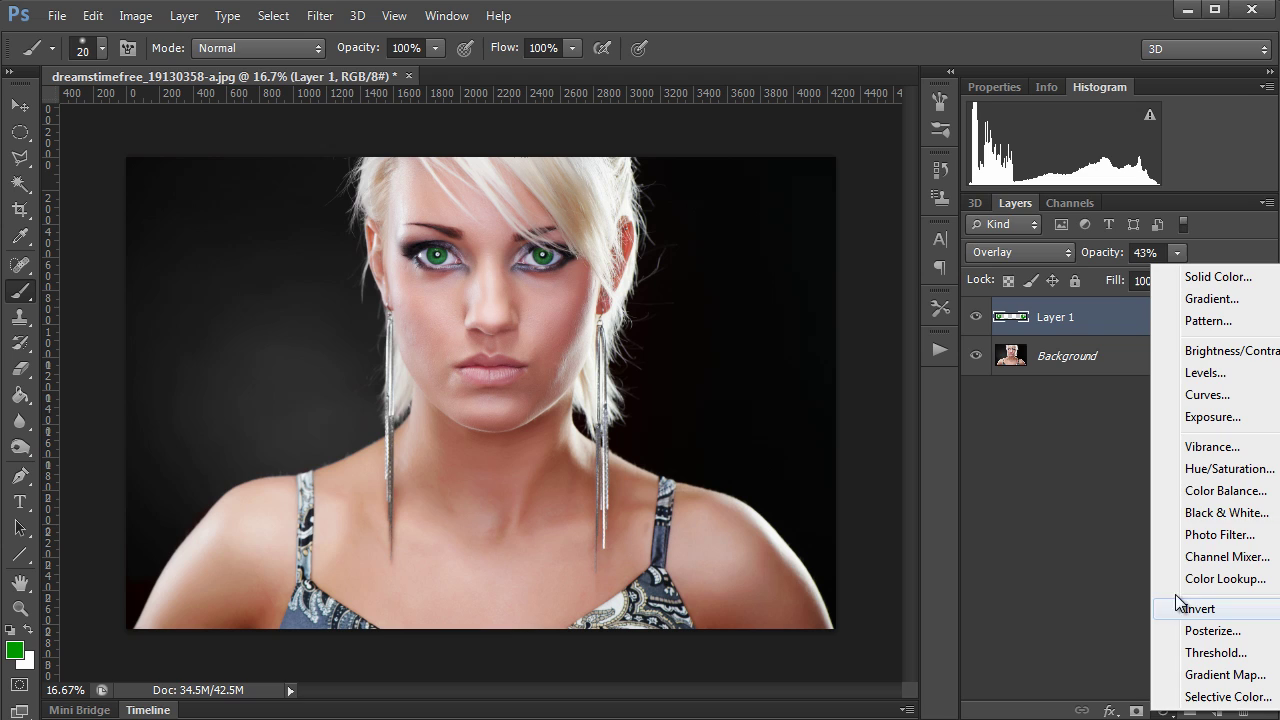
pyautogui.click(1187, 486)
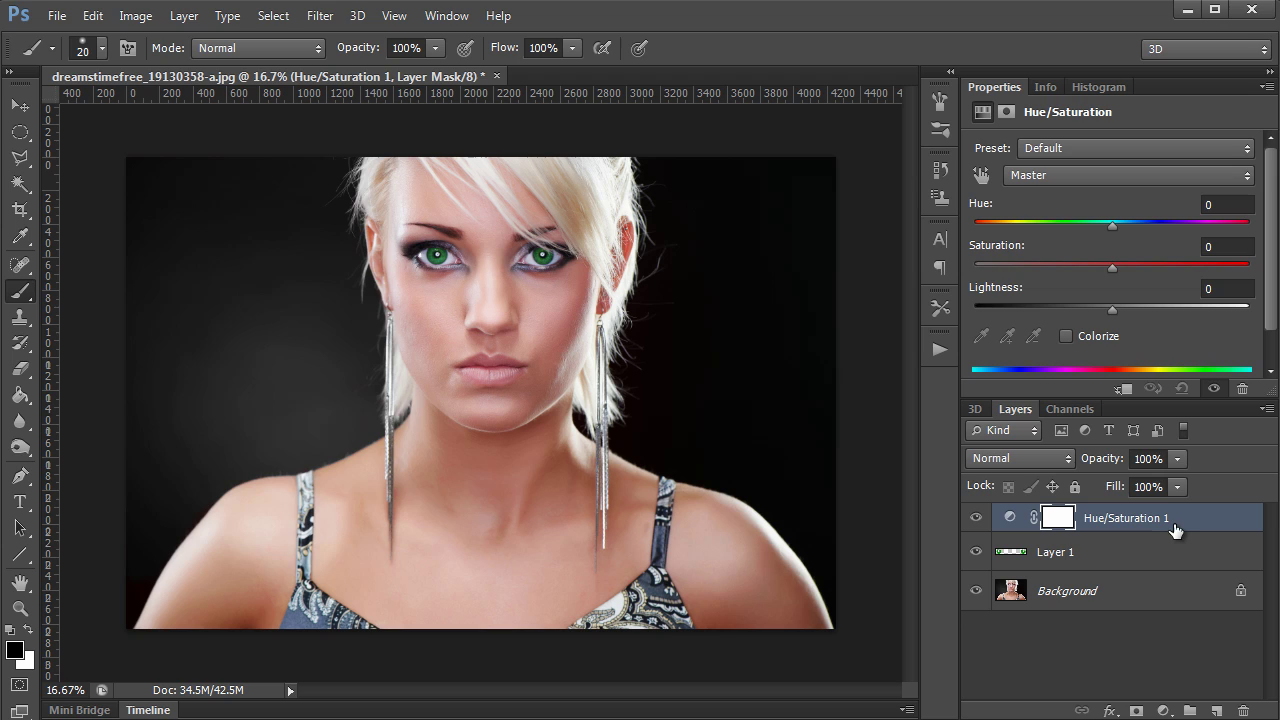
pyautogui.click(1123, 390)
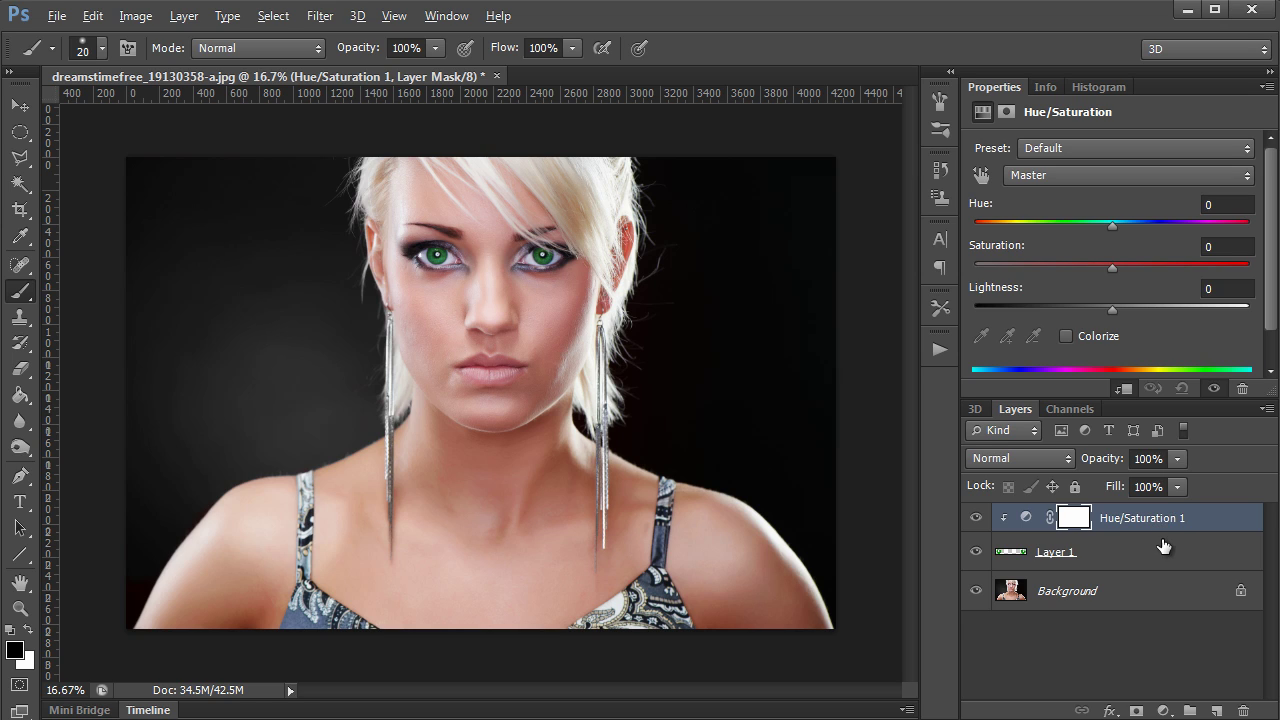
pyautogui.moveTo(1164, 544); pyautogui.dragTo(994, 532)
# Zoom in on the eyes and drag the clipped adjustment's Hue slider to recolour the irises
pyautogui.hotkey('ctrl', '+')
pyautogui.hotkey('ctrl', '+')
pyautogui.hotkey('ctrl', '+')
pyautogui.scroll(3, 909, 300)
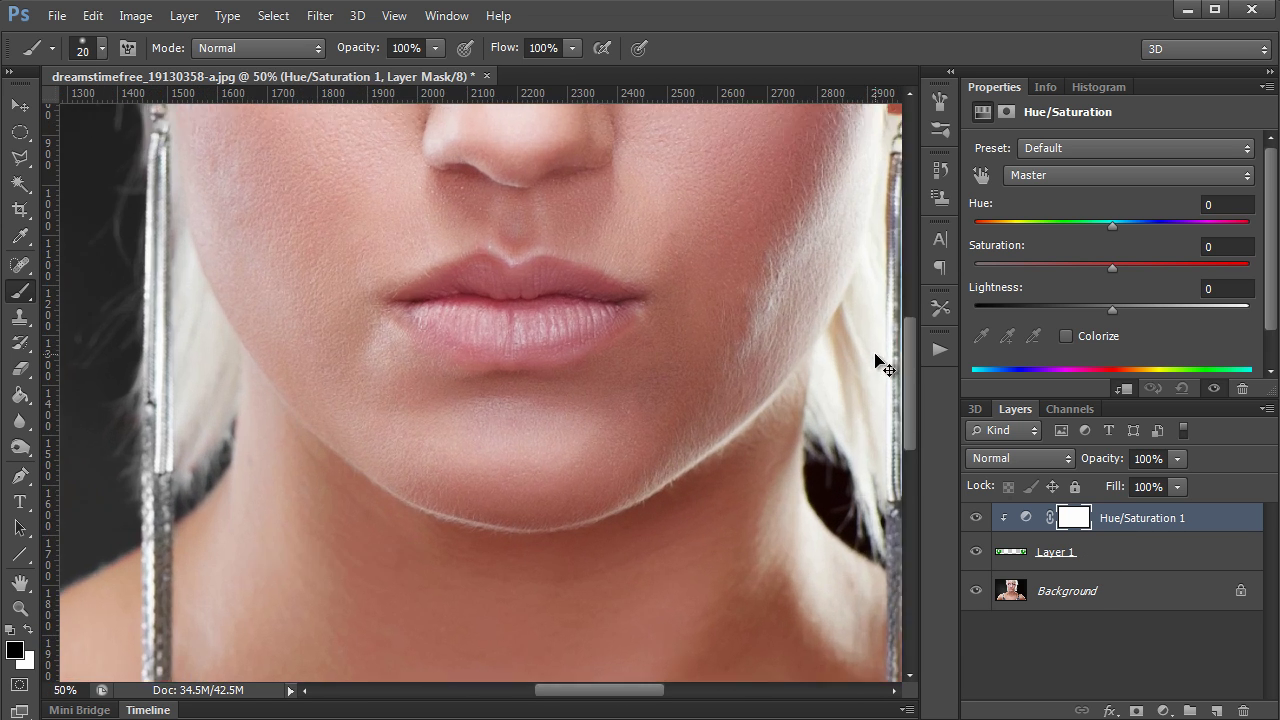
pyautogui.hotkey('ctrl', '+')
pyautogui.scroll(2, 909, 272)
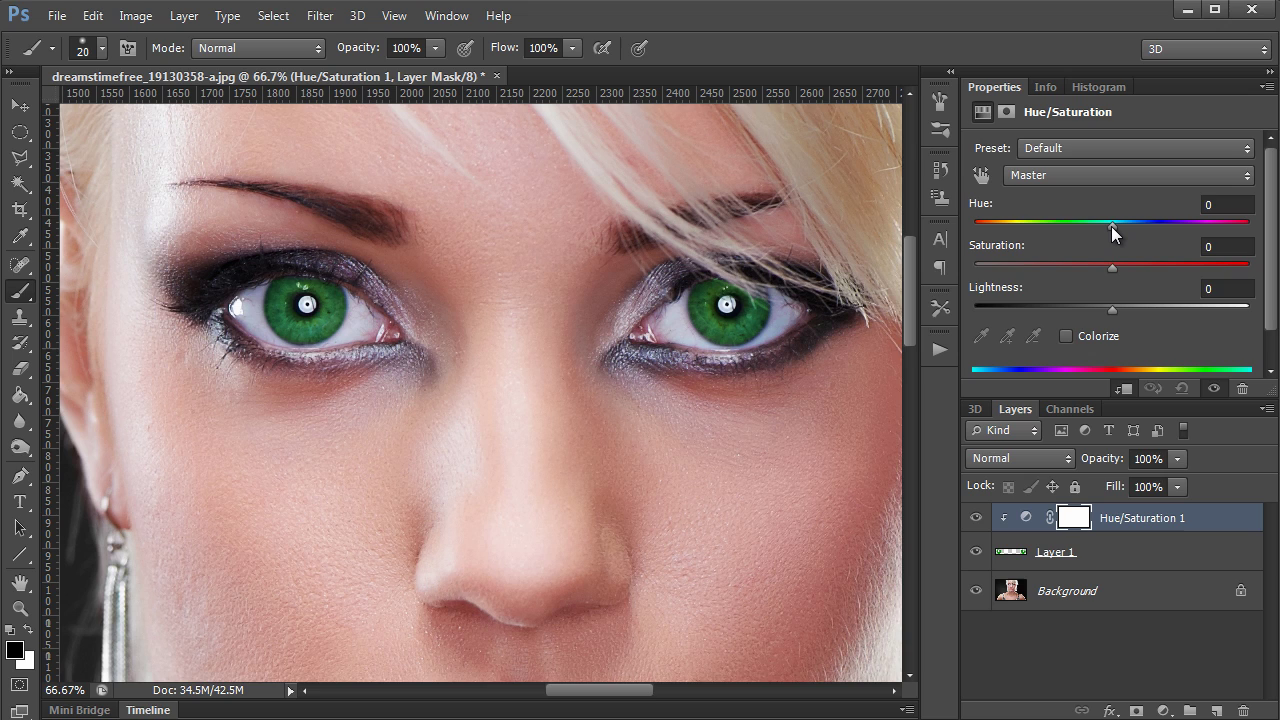
pyautogui.moveTo(1111, 225); pyautogui.dragTo(1050, 230)
pyautogui.moveTo(1184, 260); pyautogui.dragTo(1080, 264)
# Unclip the Hue/Saturation layer, set its Hue to -91 to tint the whole portrait, and zoom out
pyautogui.hotkey('ctrl', '2')
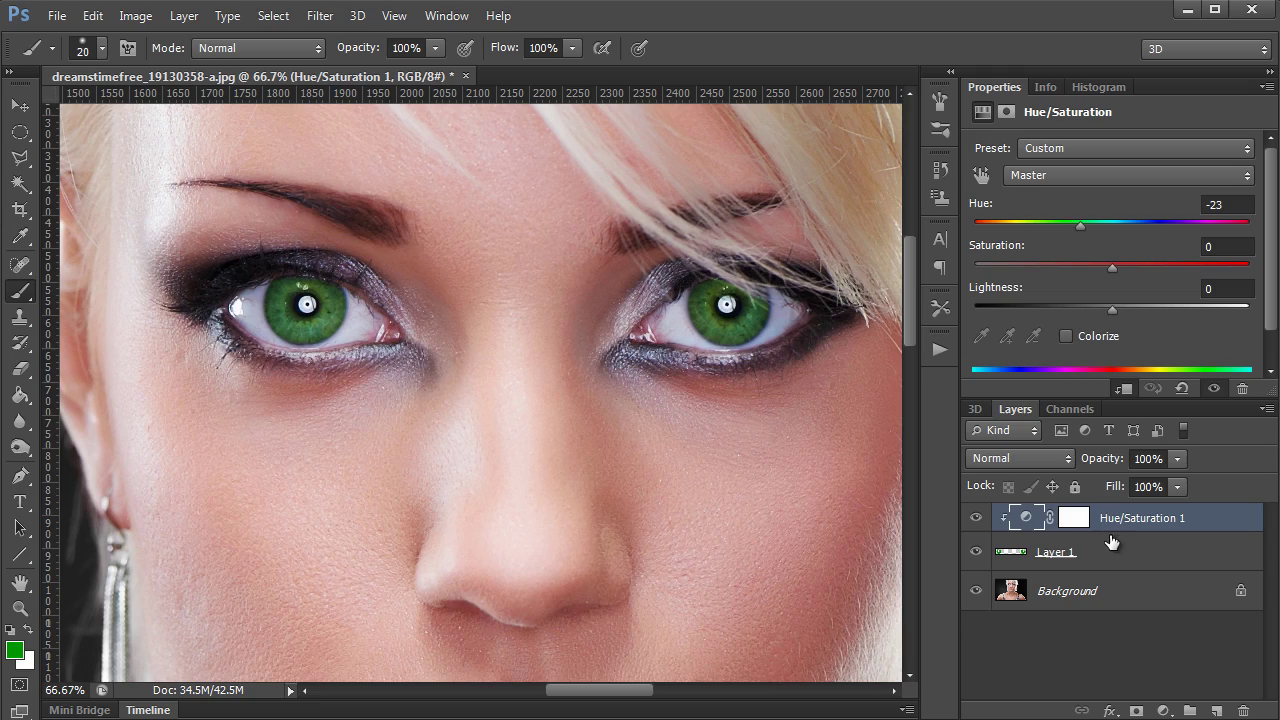
pyautogui.keyDown('alt'); pyautogui.click(1112, 535); pyautogui.keyUp('alt')
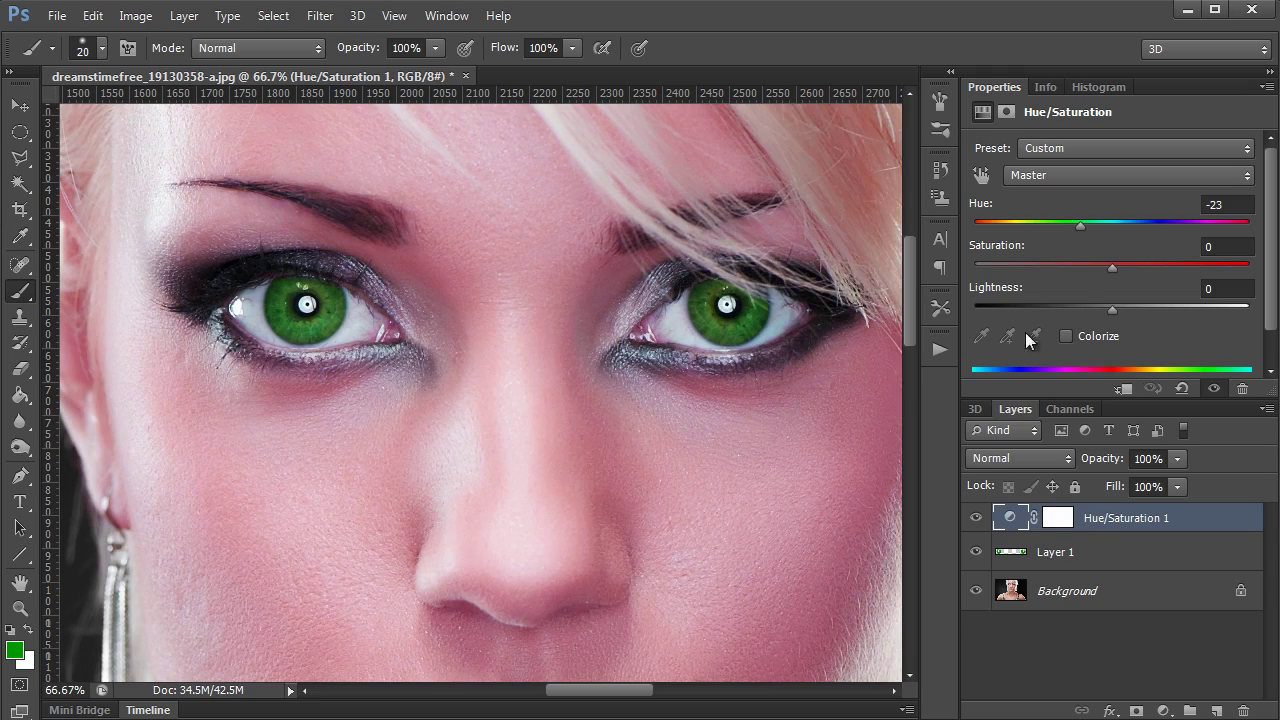
pyautogui.moveTo(1080, 225); pyautogui.dragTo(1024, 237)
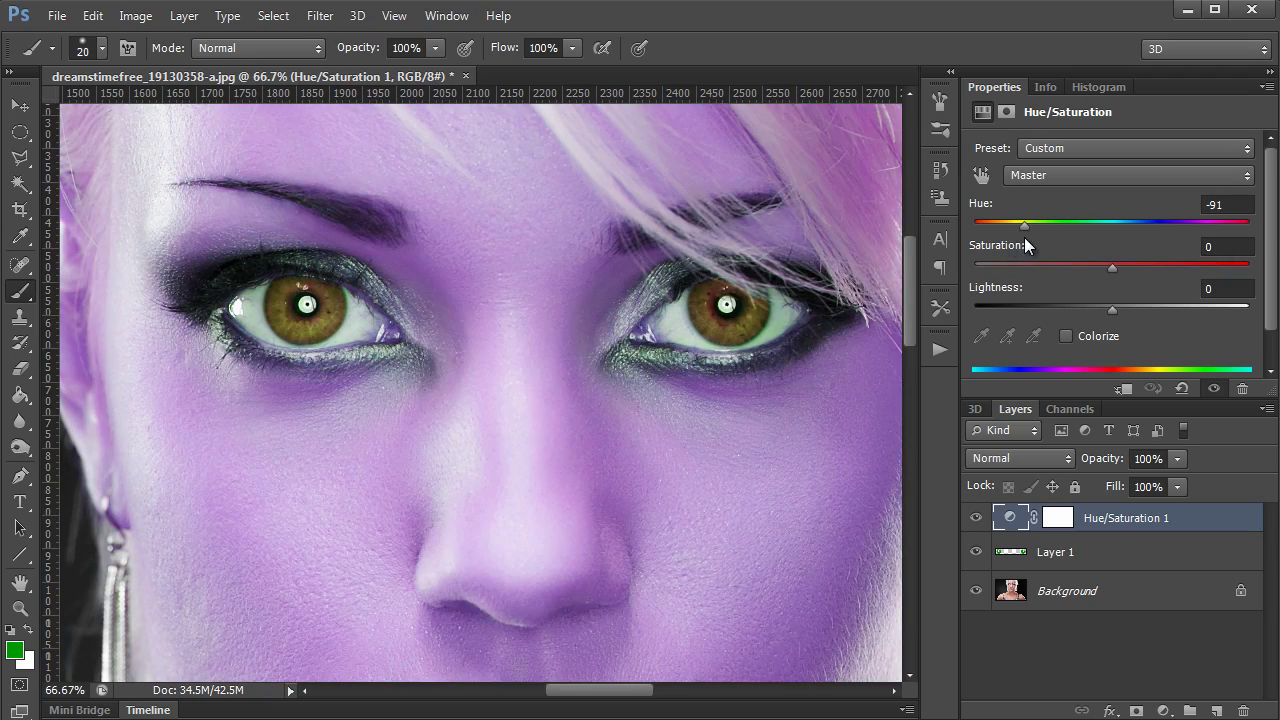
pyautogui.hotkey('ctrl', '-')
pyautogui.hotkey('ctrl', '-')
pyautogui.hotkey('ctrl', '-')
pyautogui.hotkey('ctrl', '-')
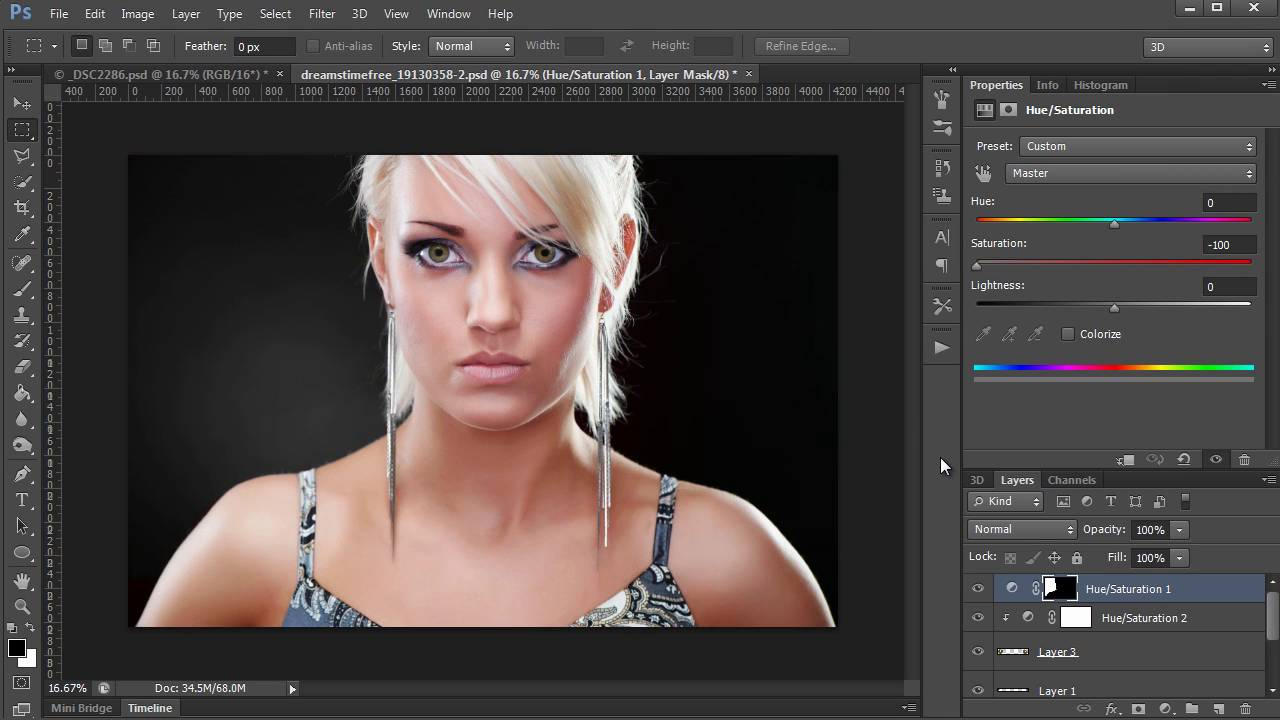
# Switch to _DSC2286.psd and zoom to 25% on the puppy's head and red couch
pyautogui.click(248, 75)
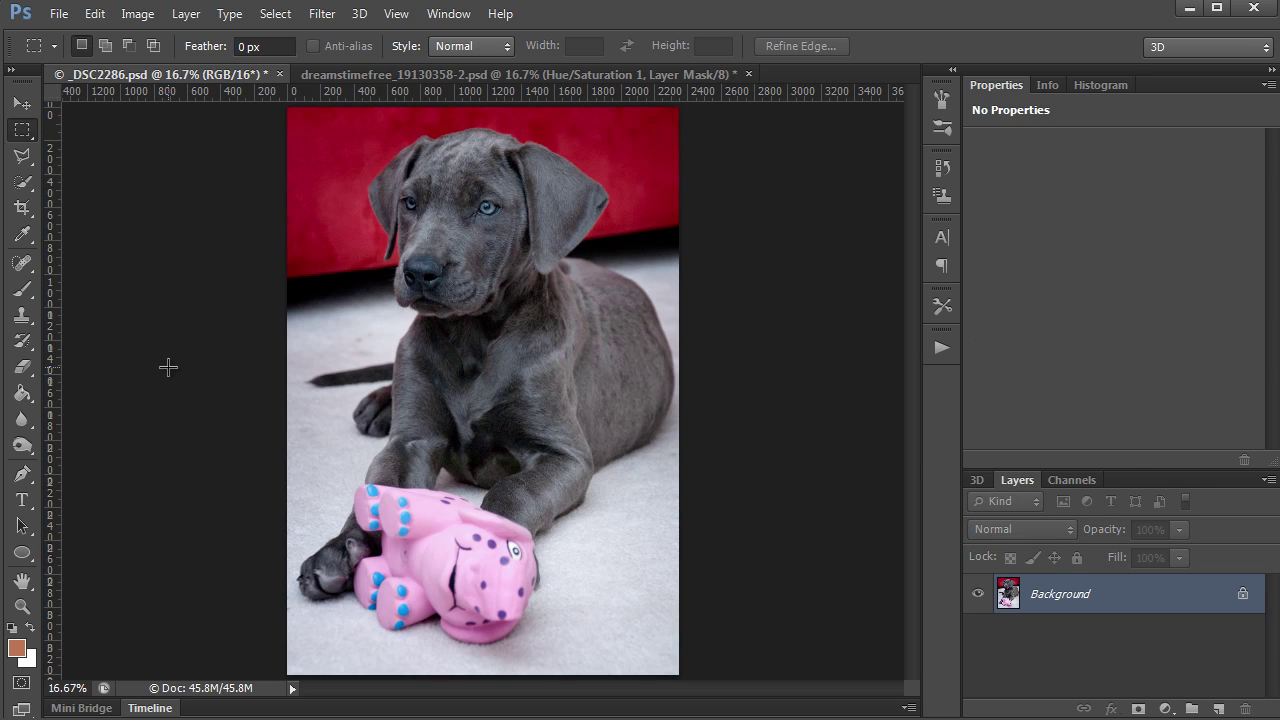
pyautogui.hotkey('ctrl', '+')
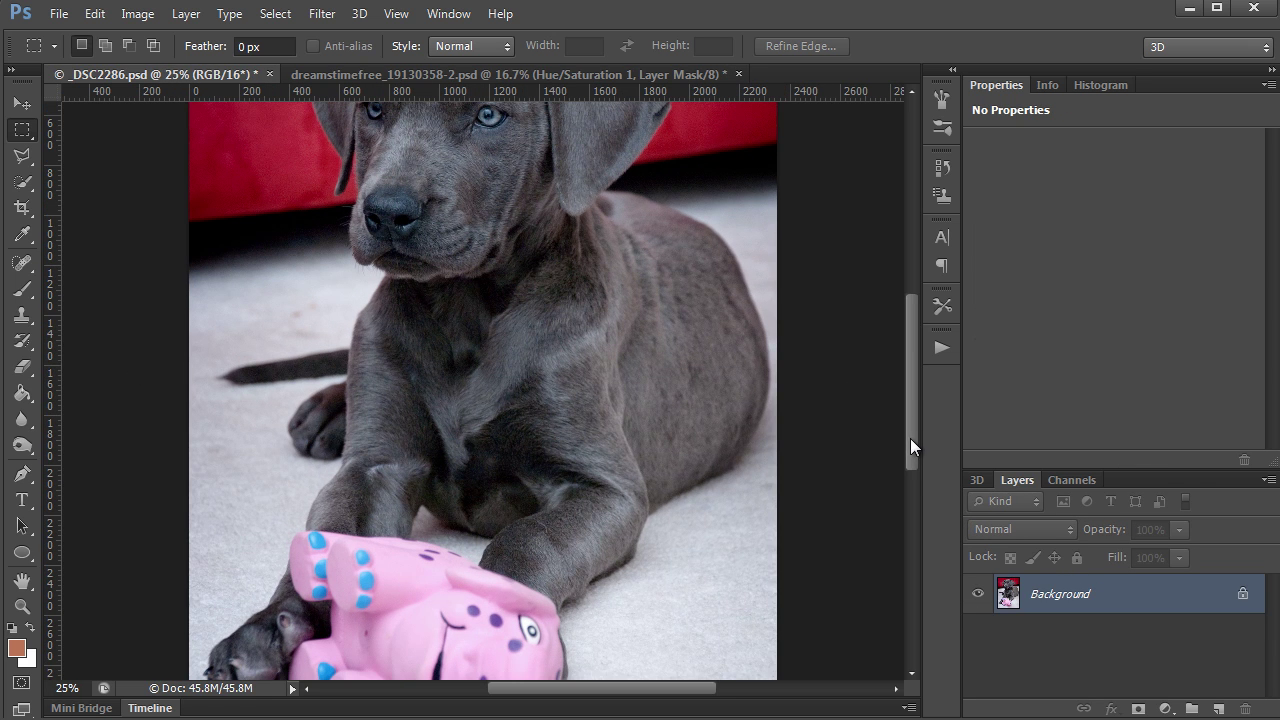
pyautogui.scroll(3, 910, 438)
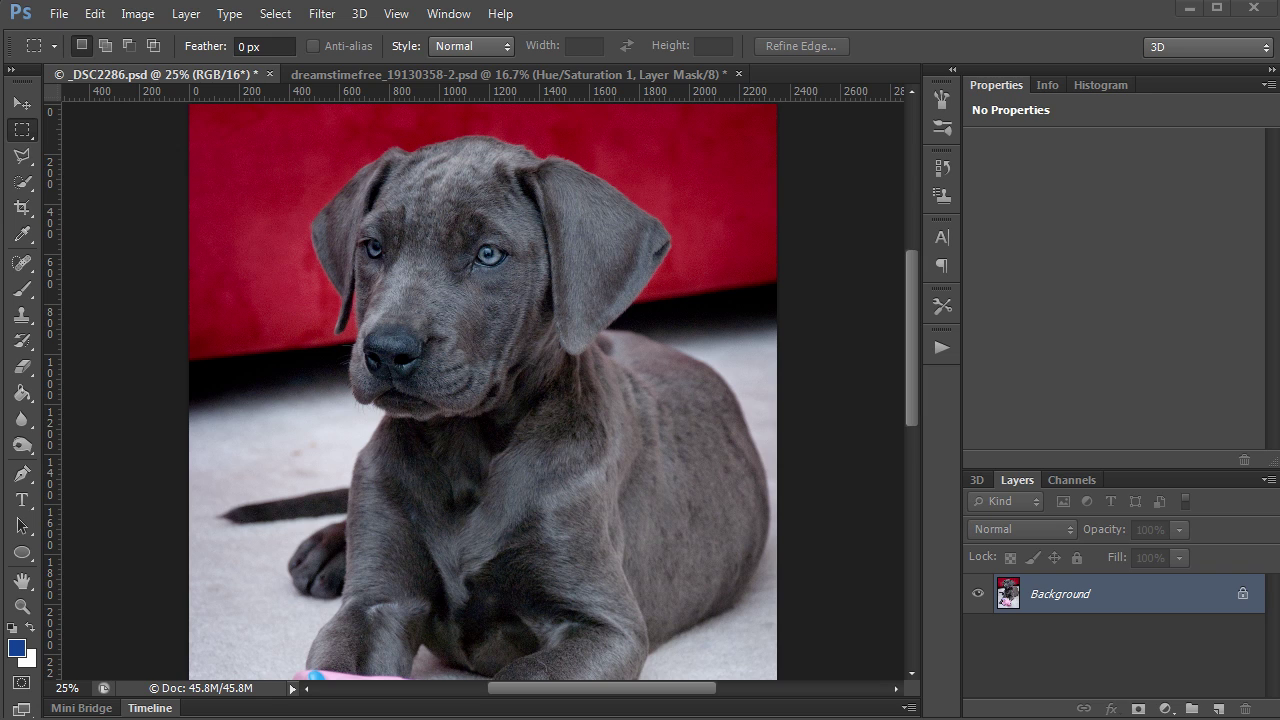
# Add a Hue/Saturation adjustment layer to the puppy photo, targeting the Reds range
pyautogui.click(1165, 708)
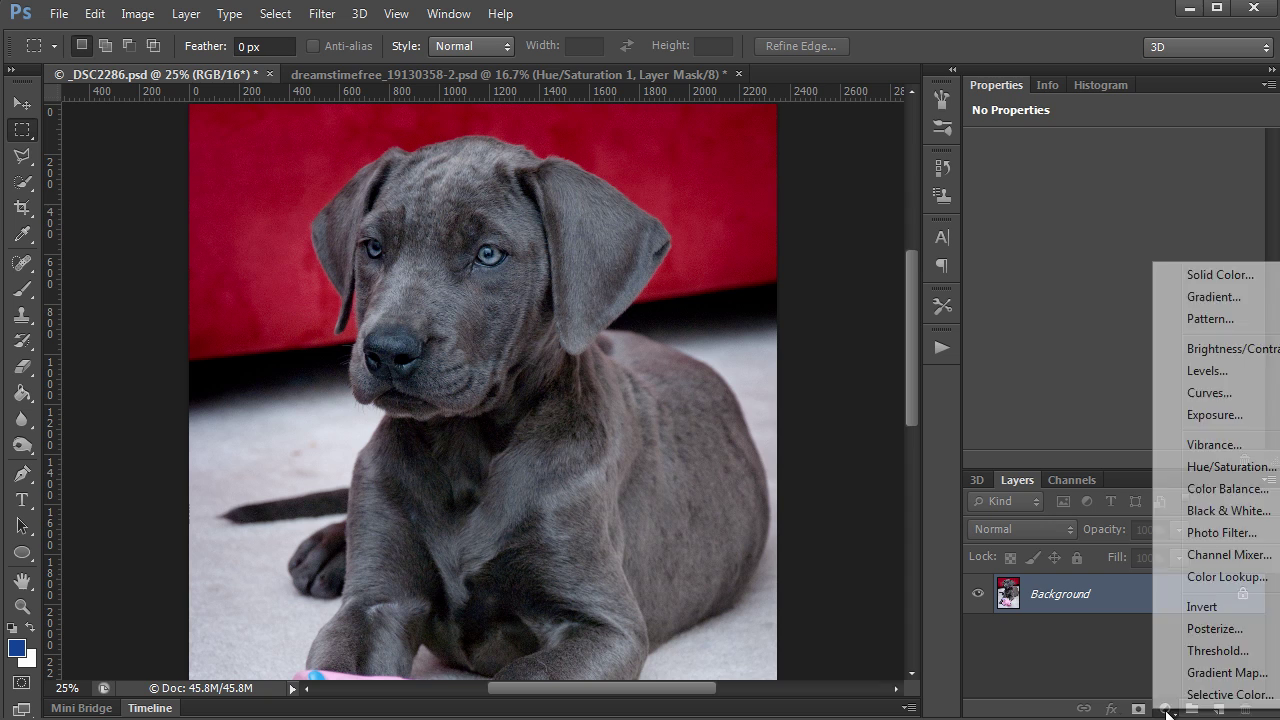
pyautogui.click(1211, 464)
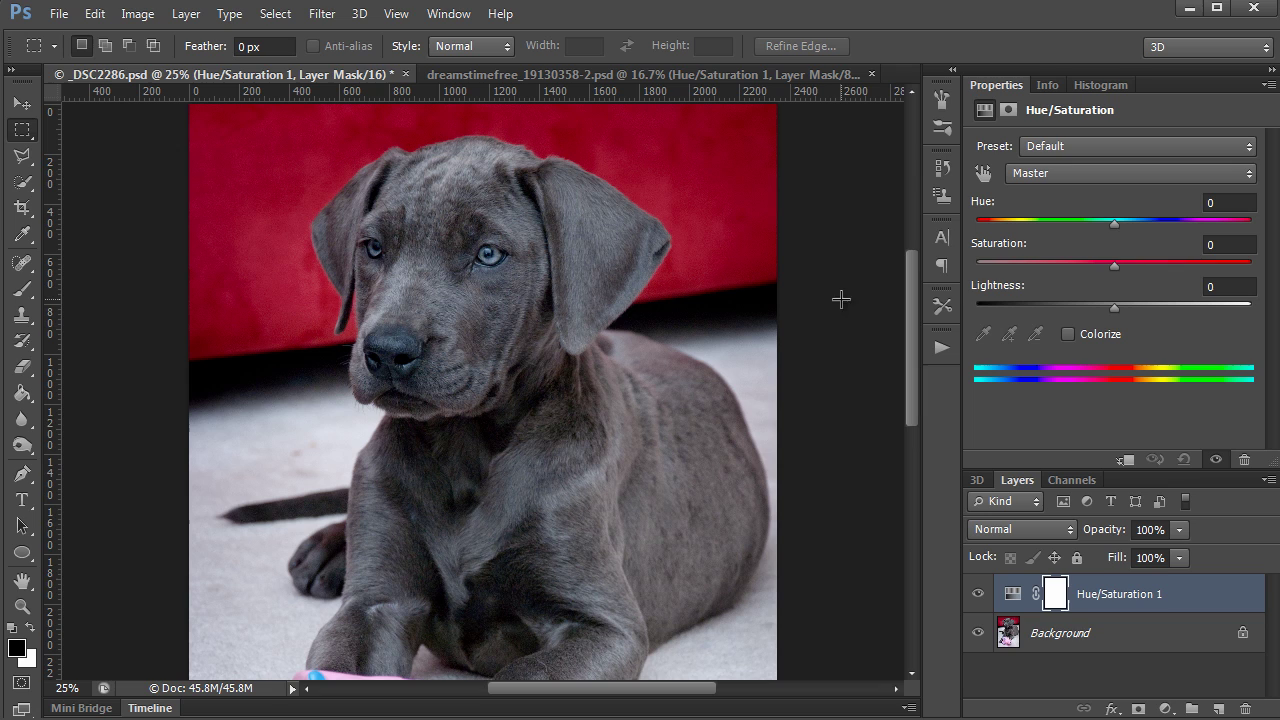
pyautogui.click(1040, 174)
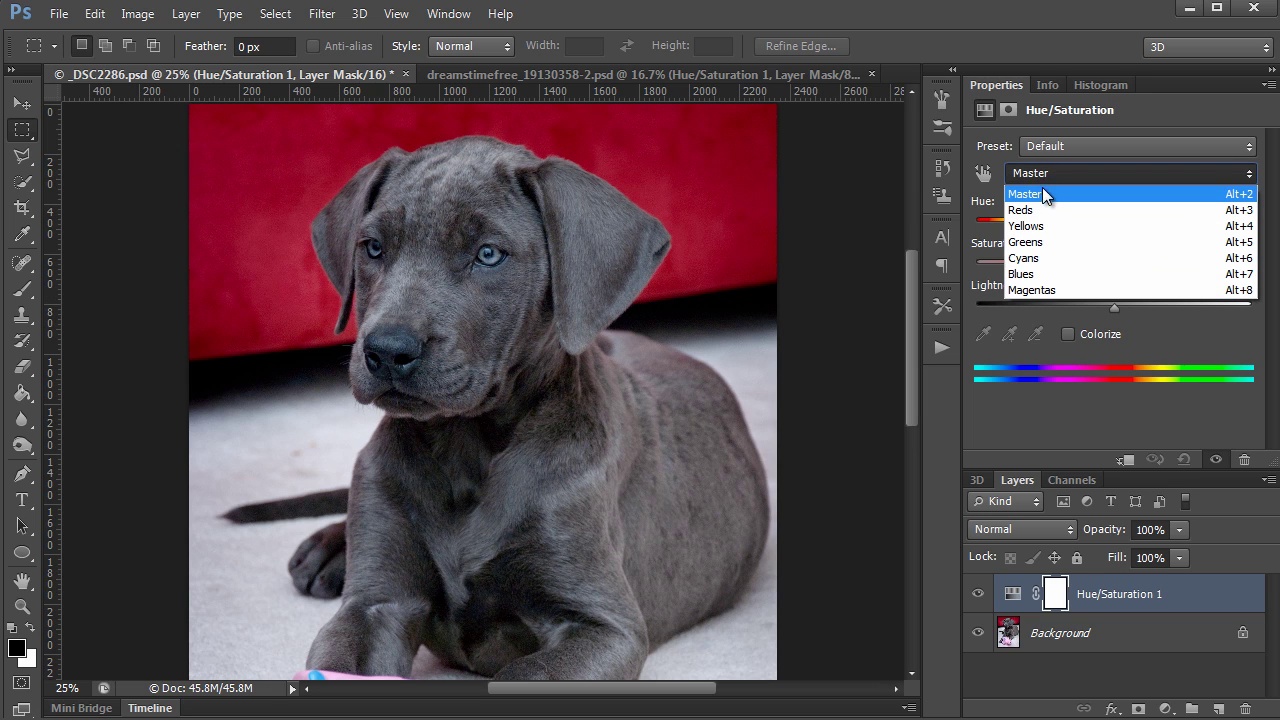
pyautogui.click(1016, 212)
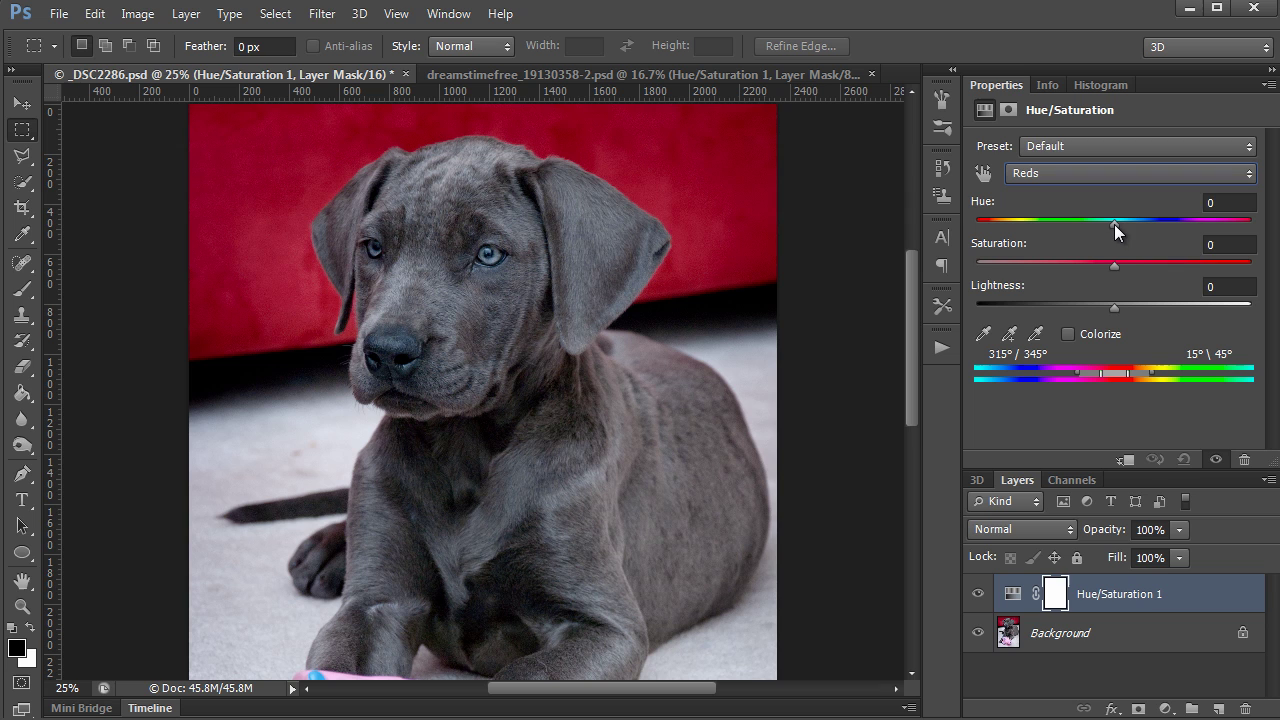
pyautogui.moveTo(1114, 224)
pyautogui.mouseDown()
pyautogui.moveTo(1045, 221)
pyautogui.moveTo(1150, 225)
pyautogui.moveTo(1085, 228)
pyautogui.moveTo(1127, 227)
pyautogui.moveTo(1088, 229)
pyautogui.moveTo(1111, 227)
pyautogui.mouseUp()
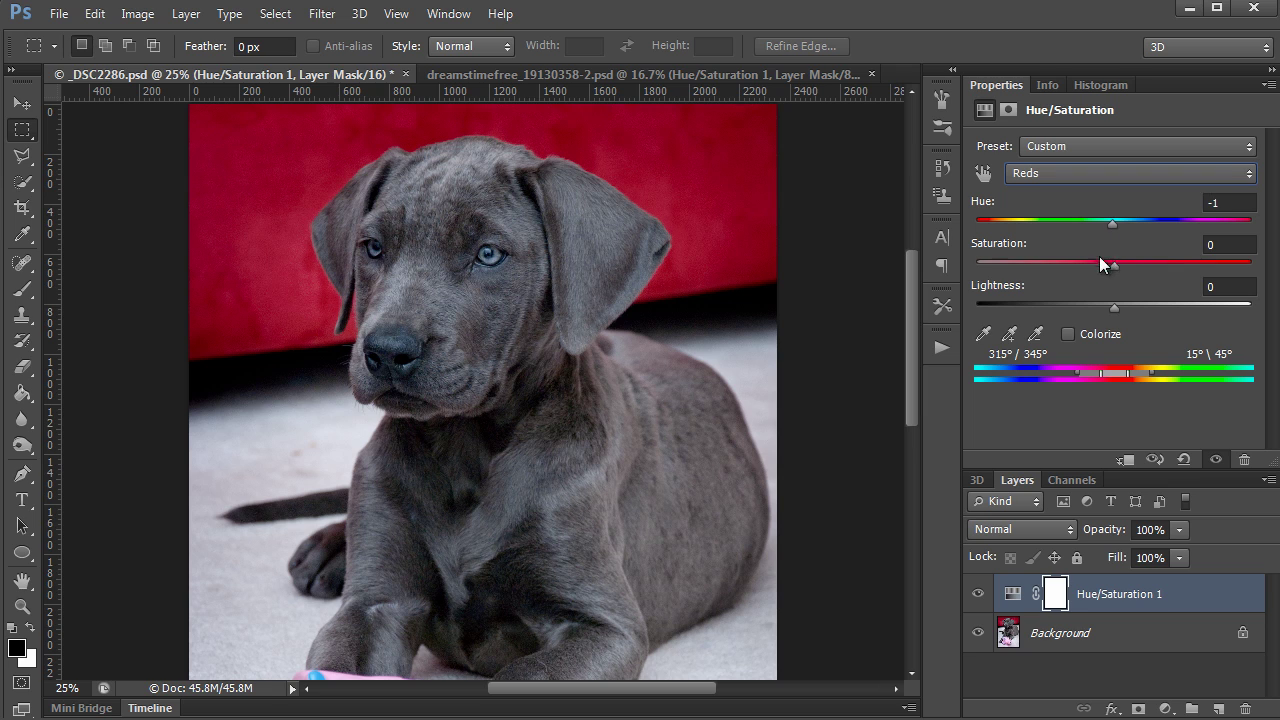
# Sample the couch's red with the eyedropper and Add to Sample eyedropper
pyautogui.click(985, 333)
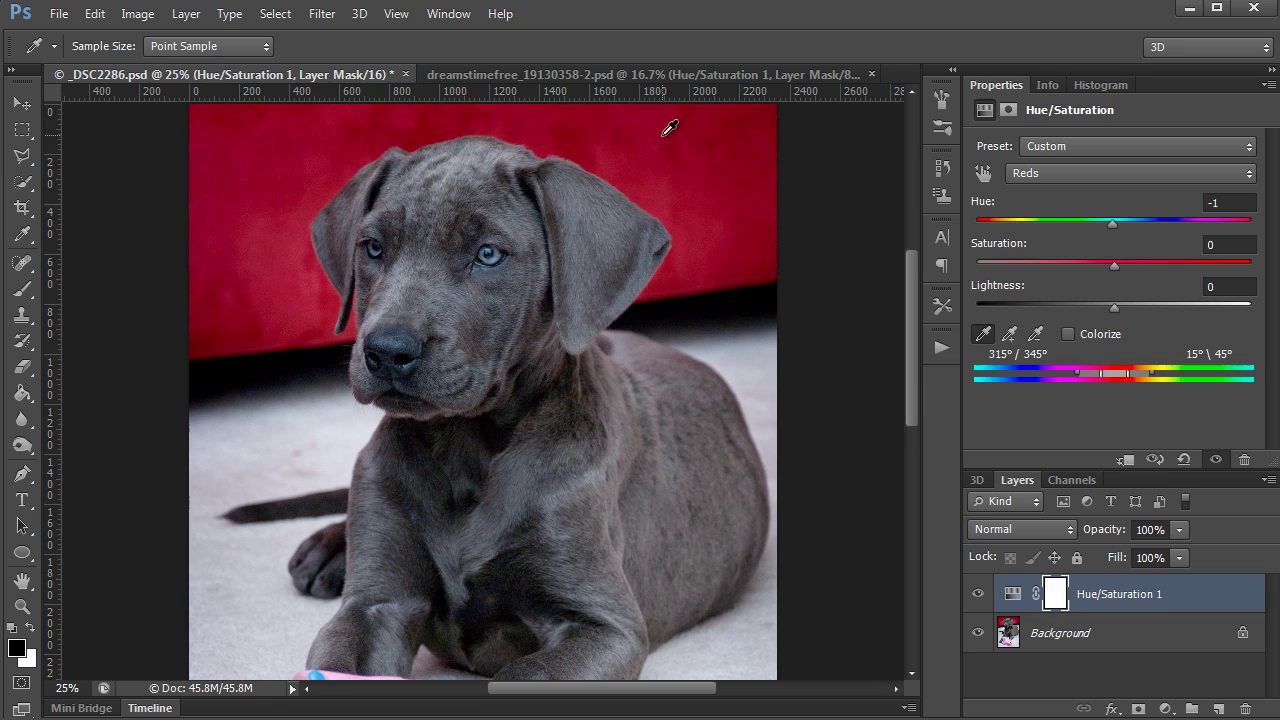
pyautogui.click(643, 117)
pyautogui.click(1010, 336)
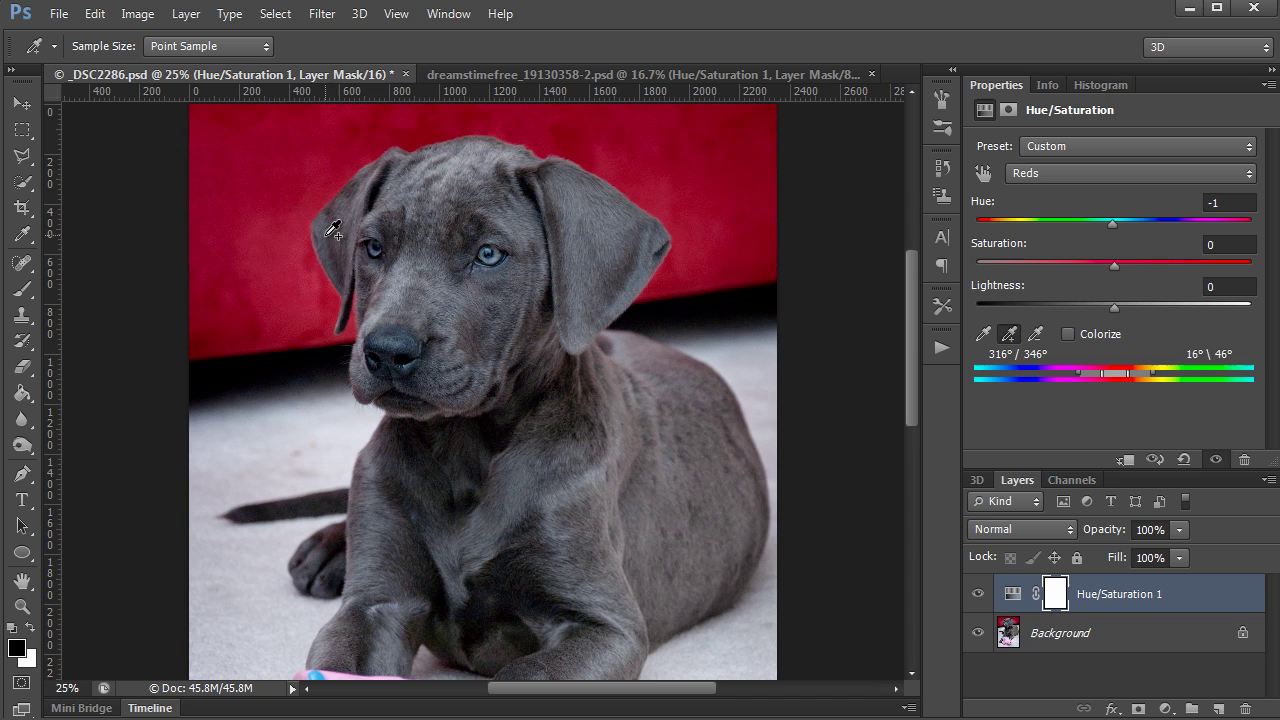
# Set Reds to Hue -119, Saturation -13, Lightness -65, turning the couch navy
pyautogui.hotkey('ctrl', '-')
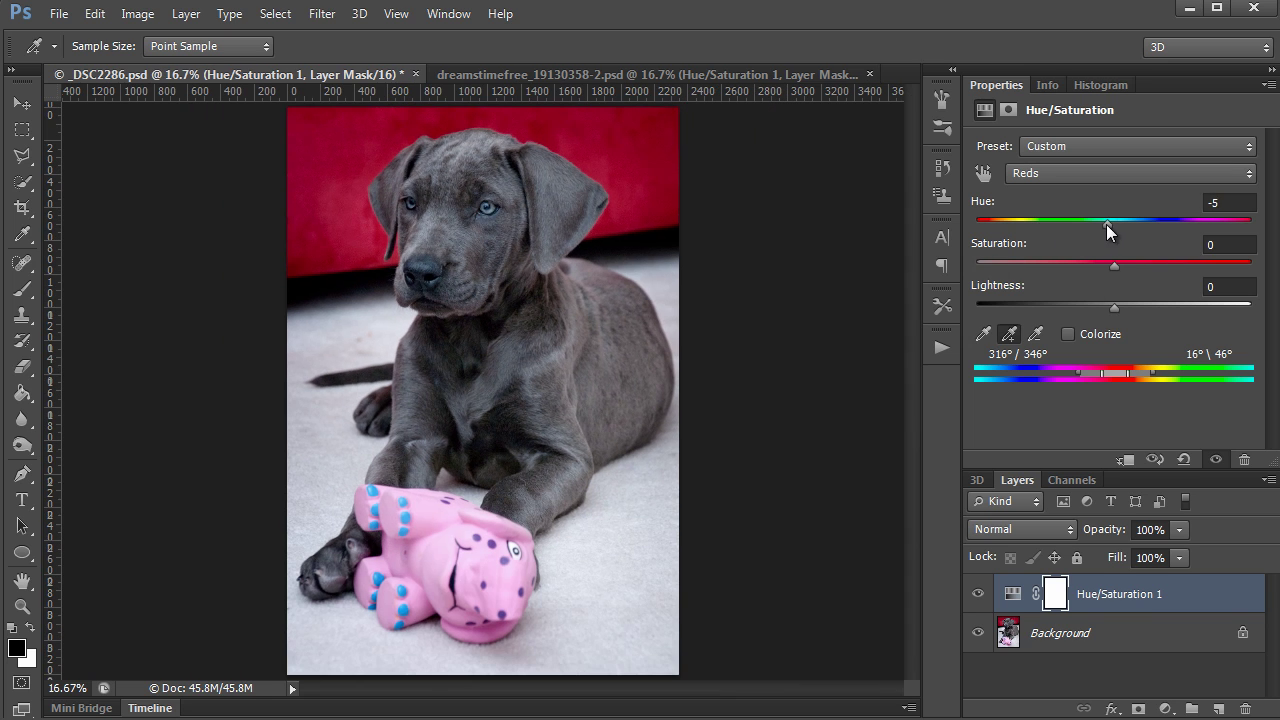
pyautogui.moveTo(1112, 223); pyautogui.dragTo(1012, 230)
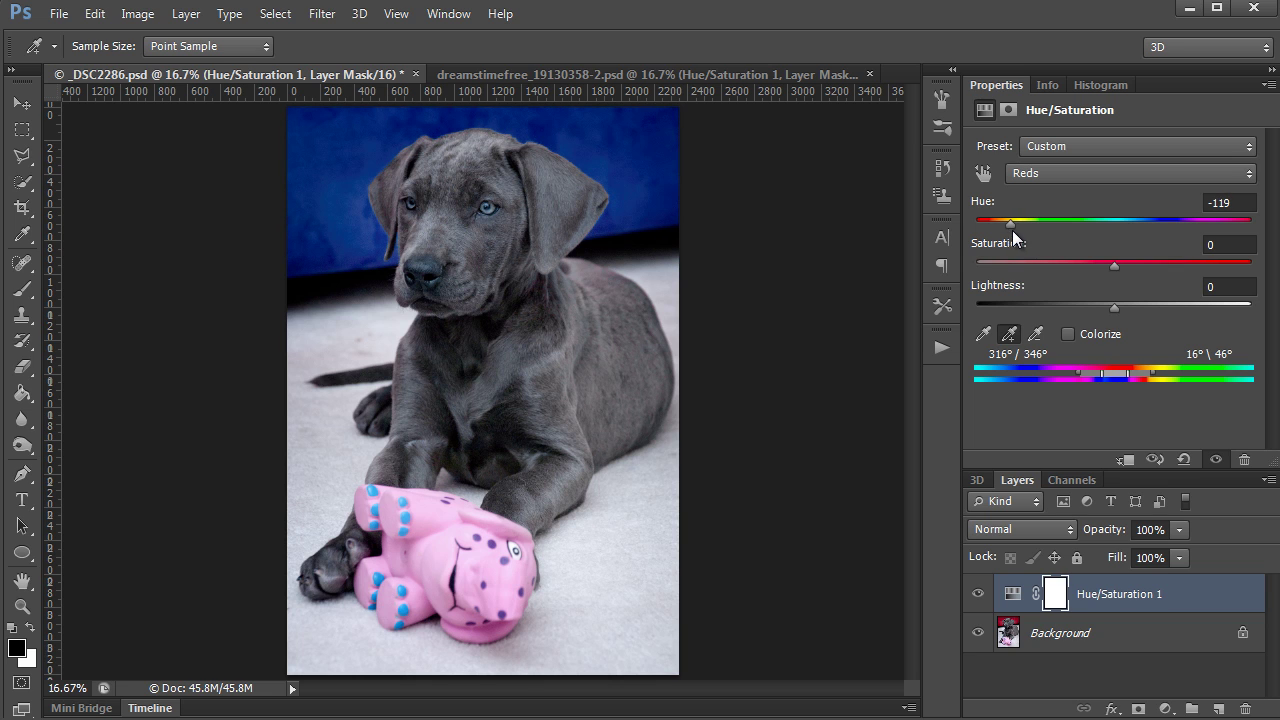
pyautogui.moveTo(1111, 265); pyautogui.dragTo(1024, 314)
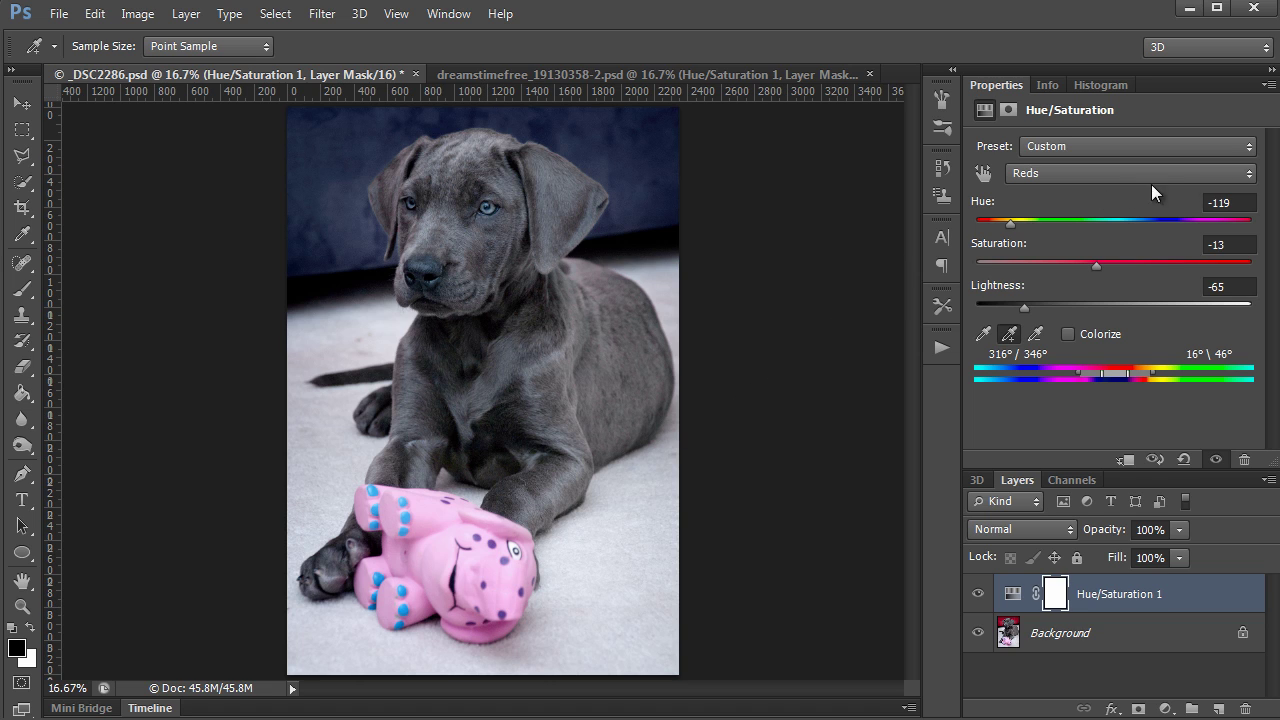
# Sample the pink toy into the Magentas range and set its Hue to -69, turning it pale blue
pyautogui.click(1240, 176)
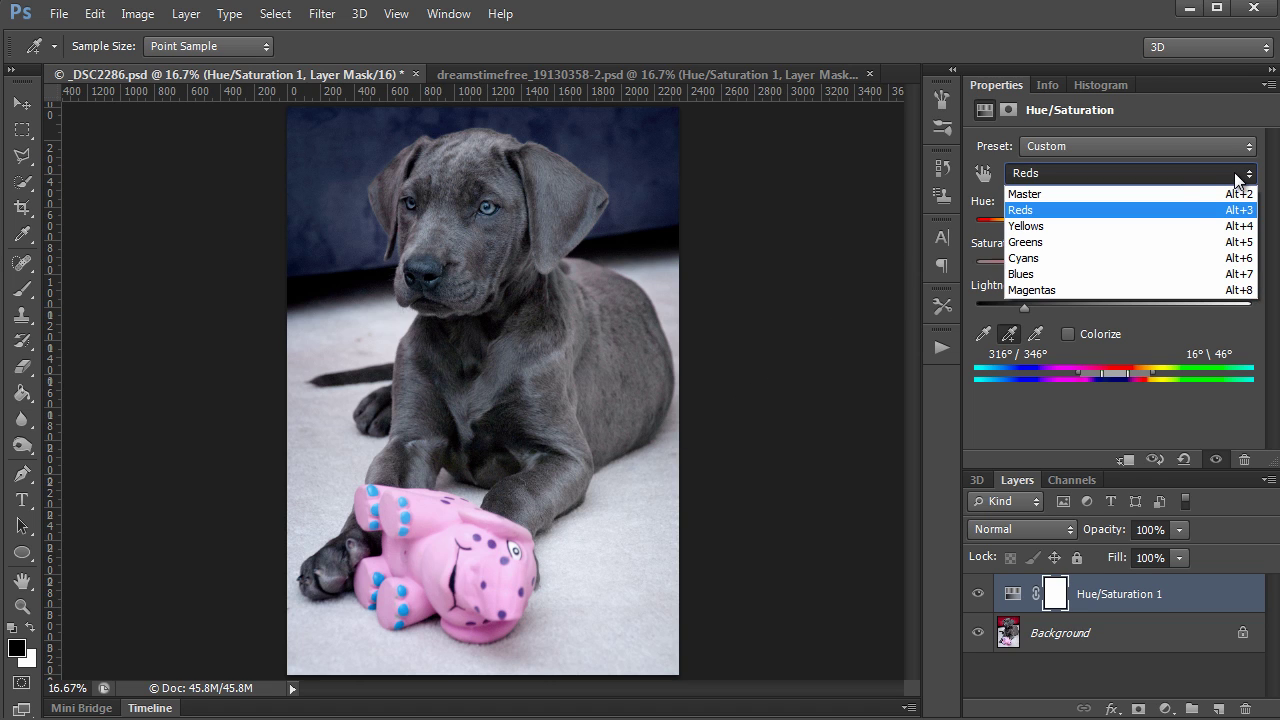
pyautogui.click(1040, 290)
pyautogui.click(983, 333)
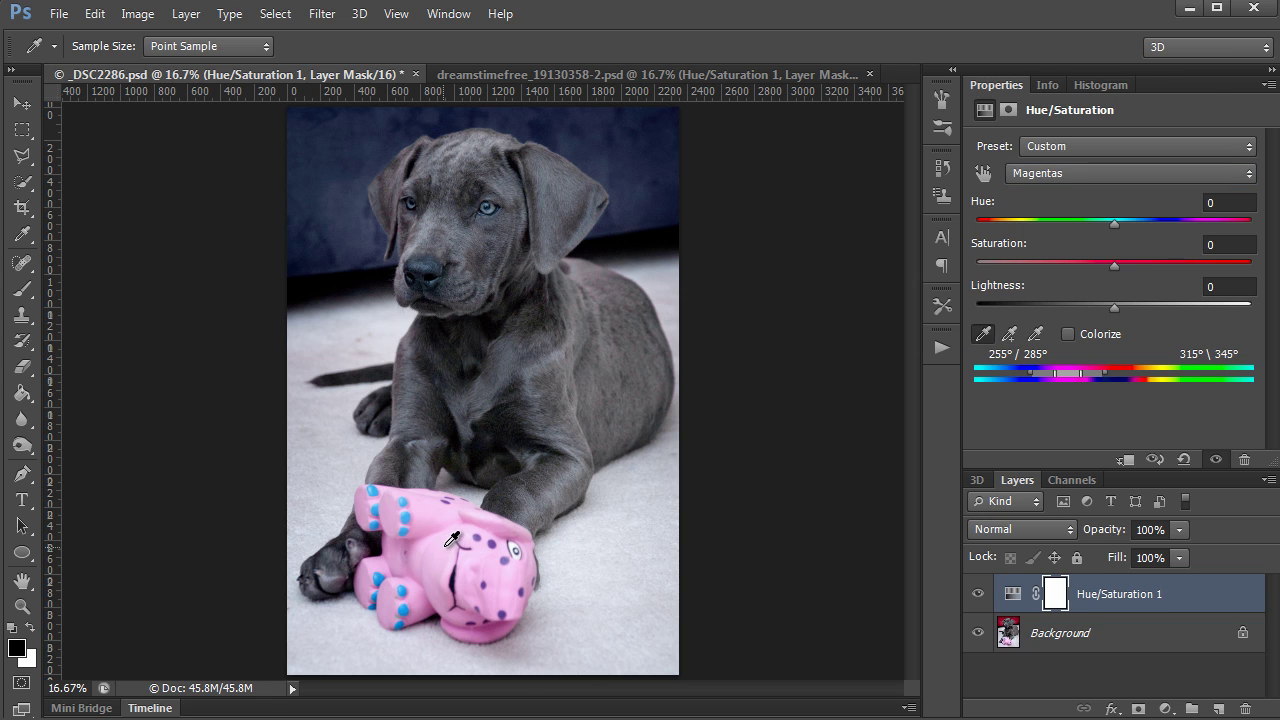
pyautogui.click(444, 556)
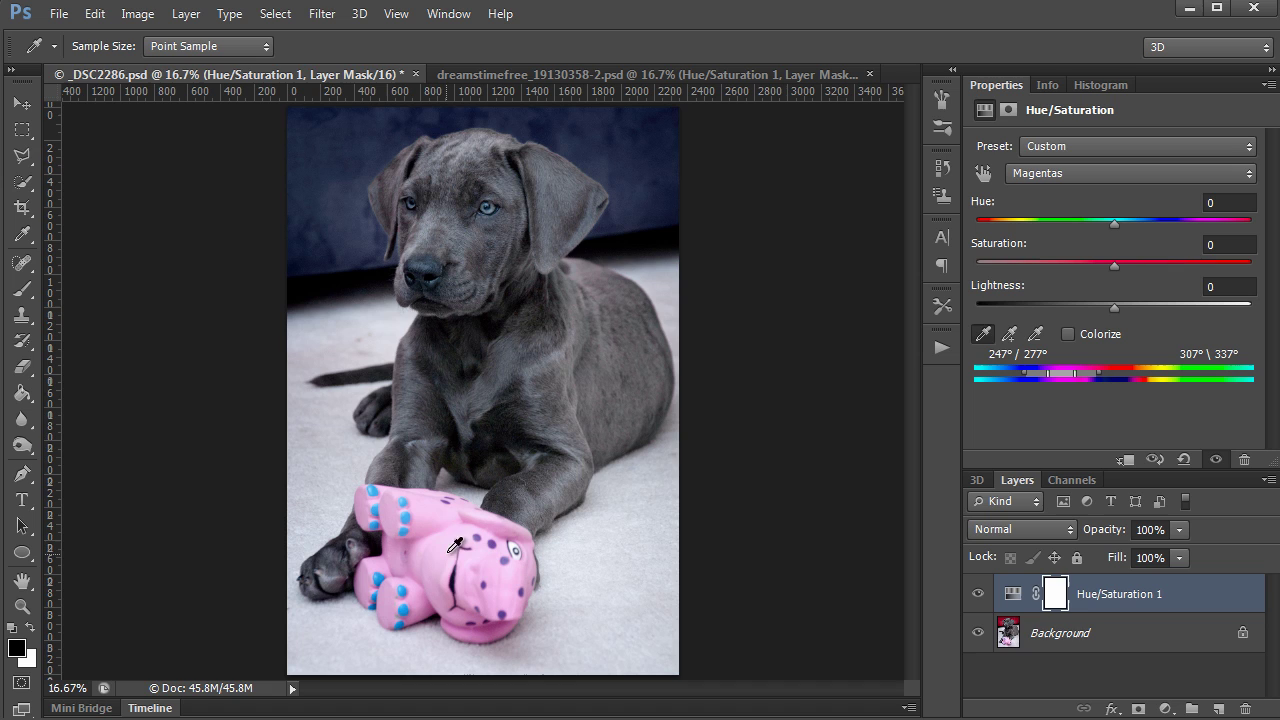
pyautogui.click(1009, 333)
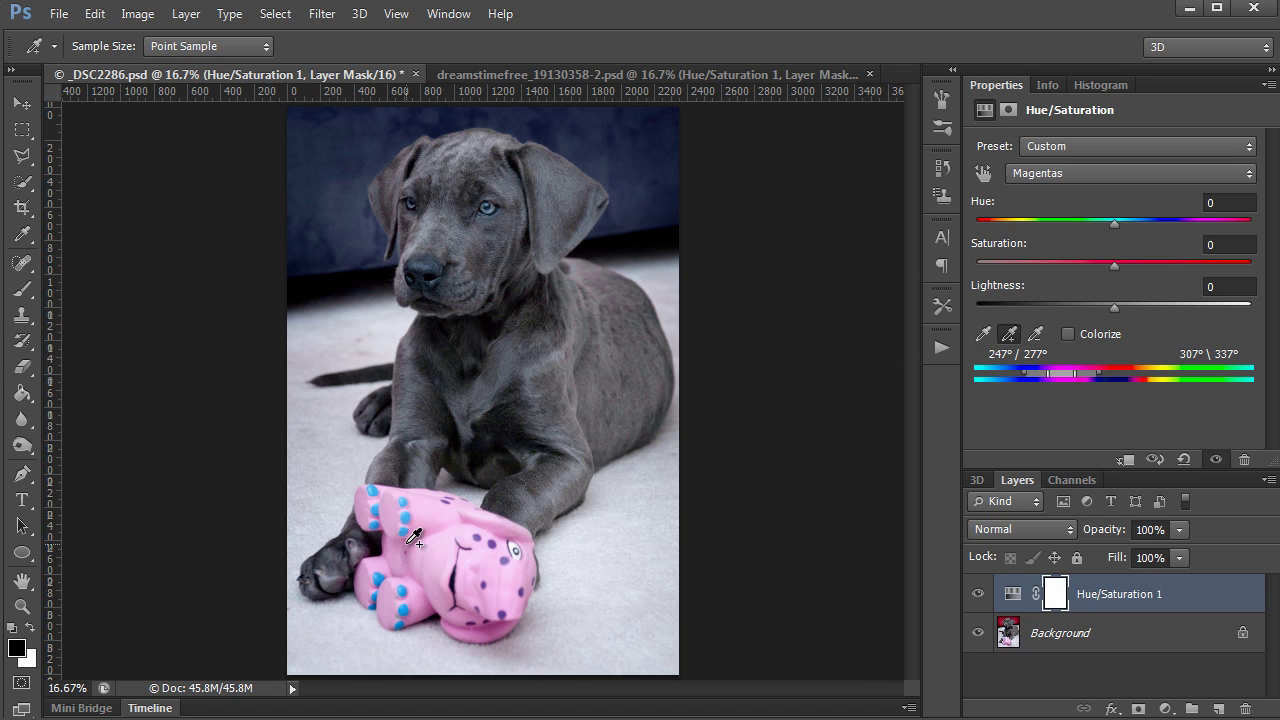
pyautogui.click(494, 523)
pyautogui.moveTo(1114, 225); pyautogui.dragTo(1038, 238)
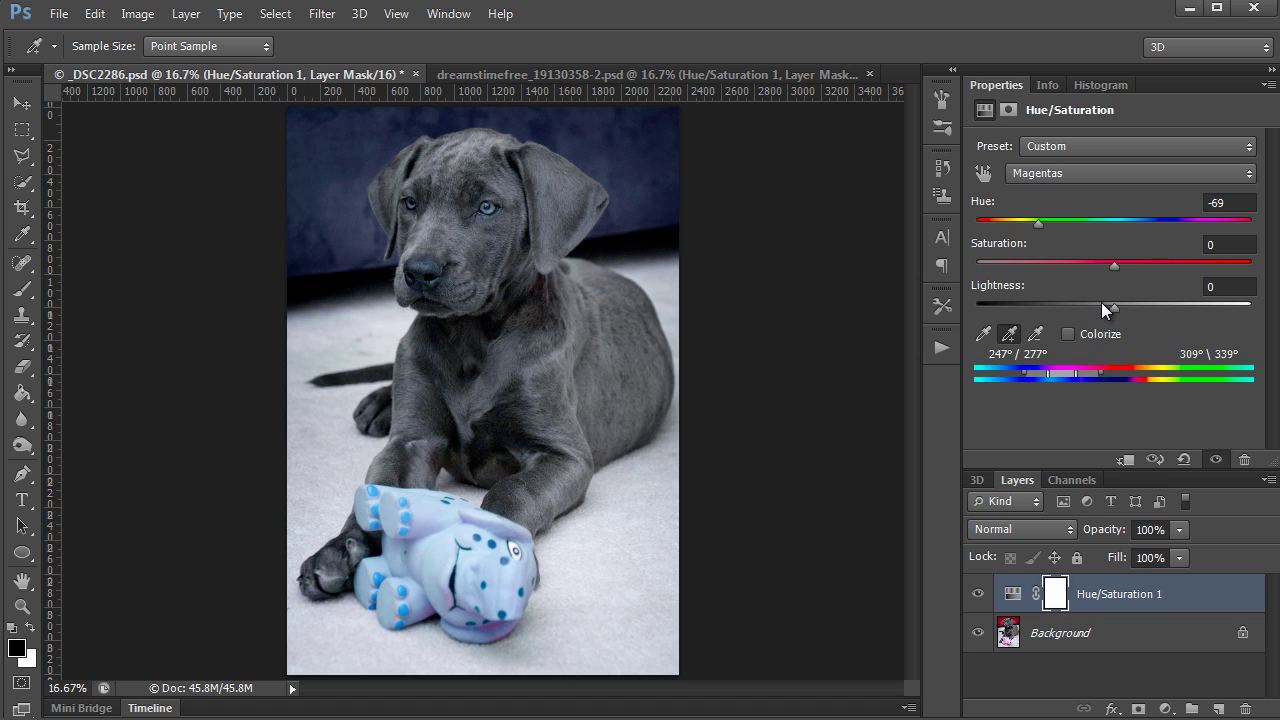
# Revert the photo to Snapshot 1 from History, restoring the pink toy
pyautogui.click(941, 168)
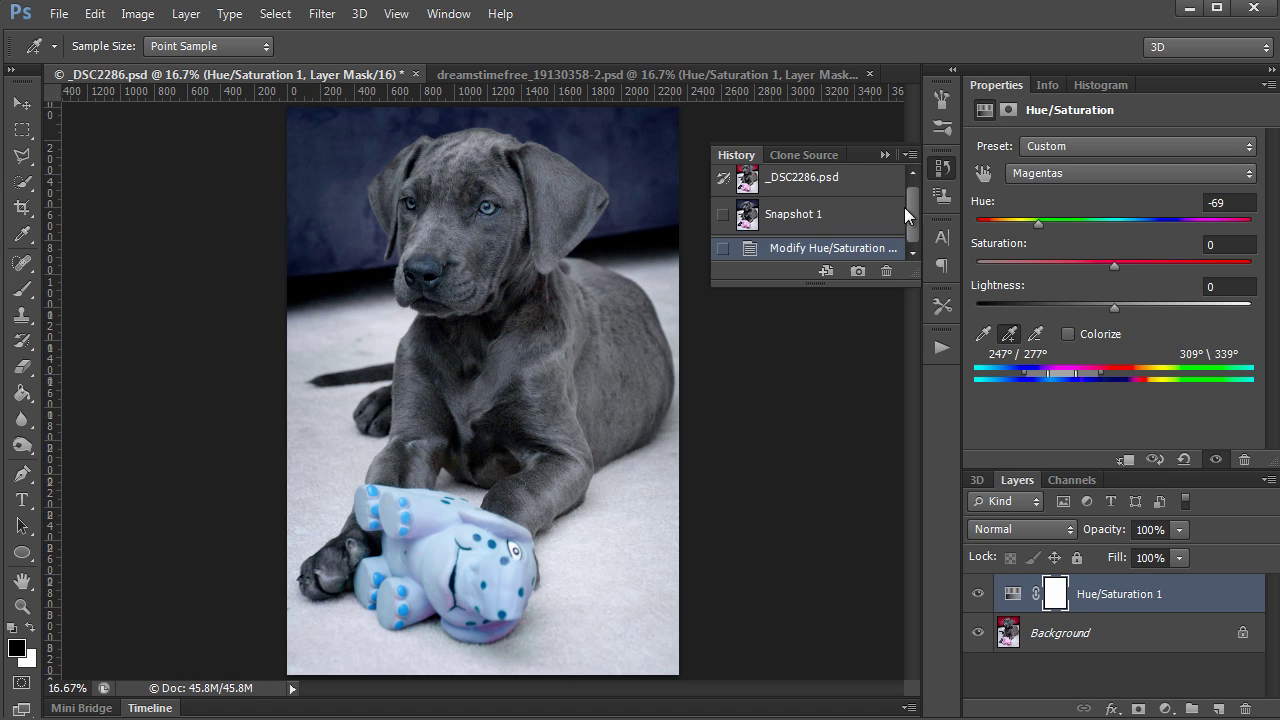
pyautogui.doubleClick(793, 214)
pyautogui.click(885, 154)
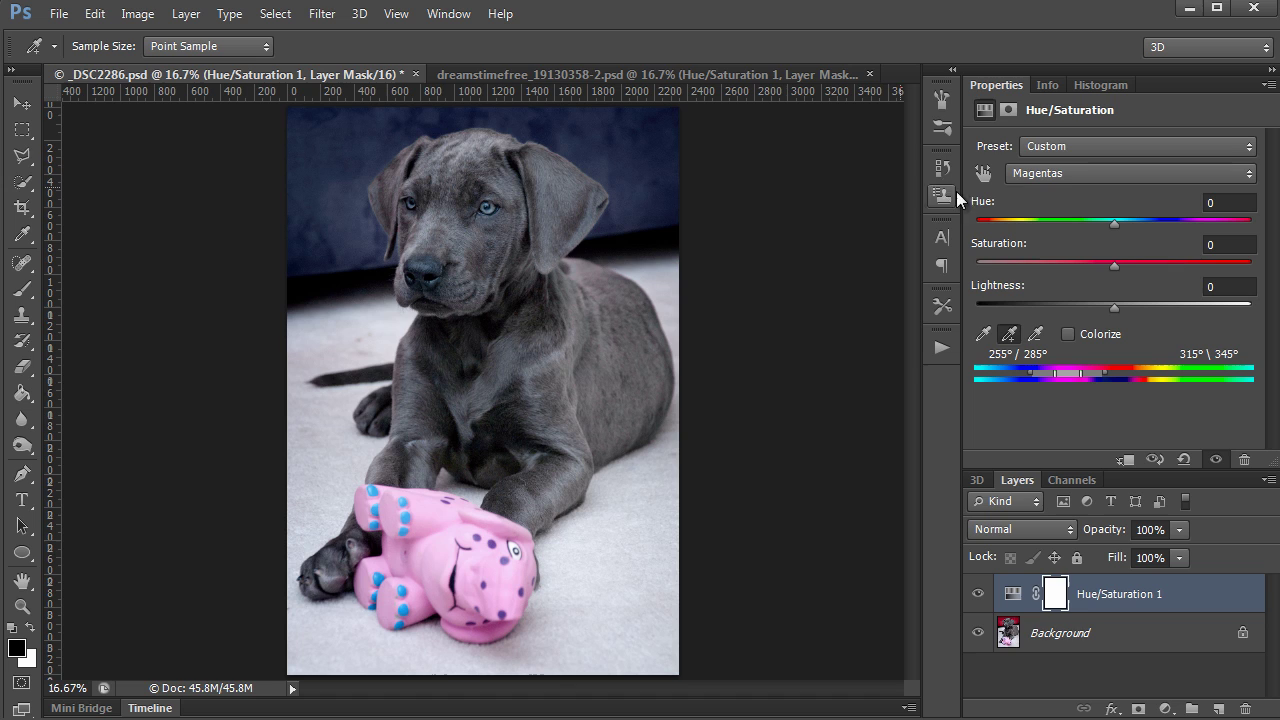
# Target the Yellows range and sample the pink toy with the eyedropper
pyautogui.click(1145, 173)
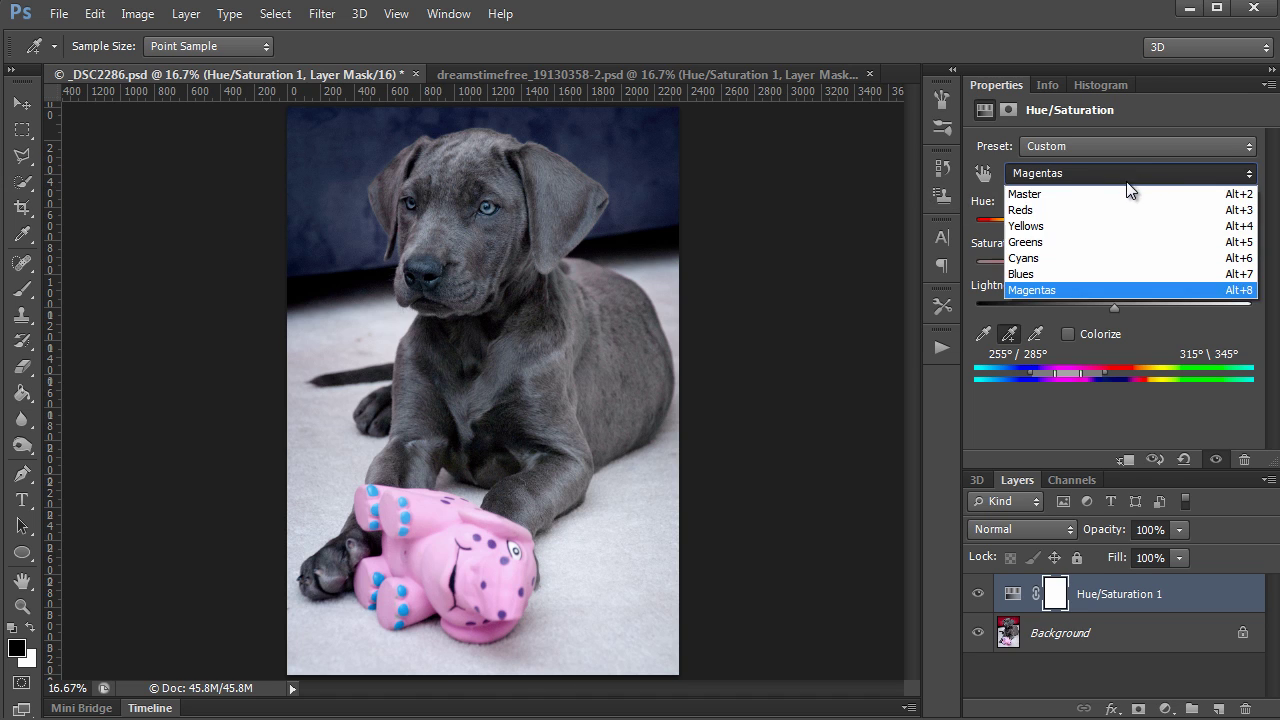
pyautogui.click(1059, 227)
pyautogui.click(983, 336)
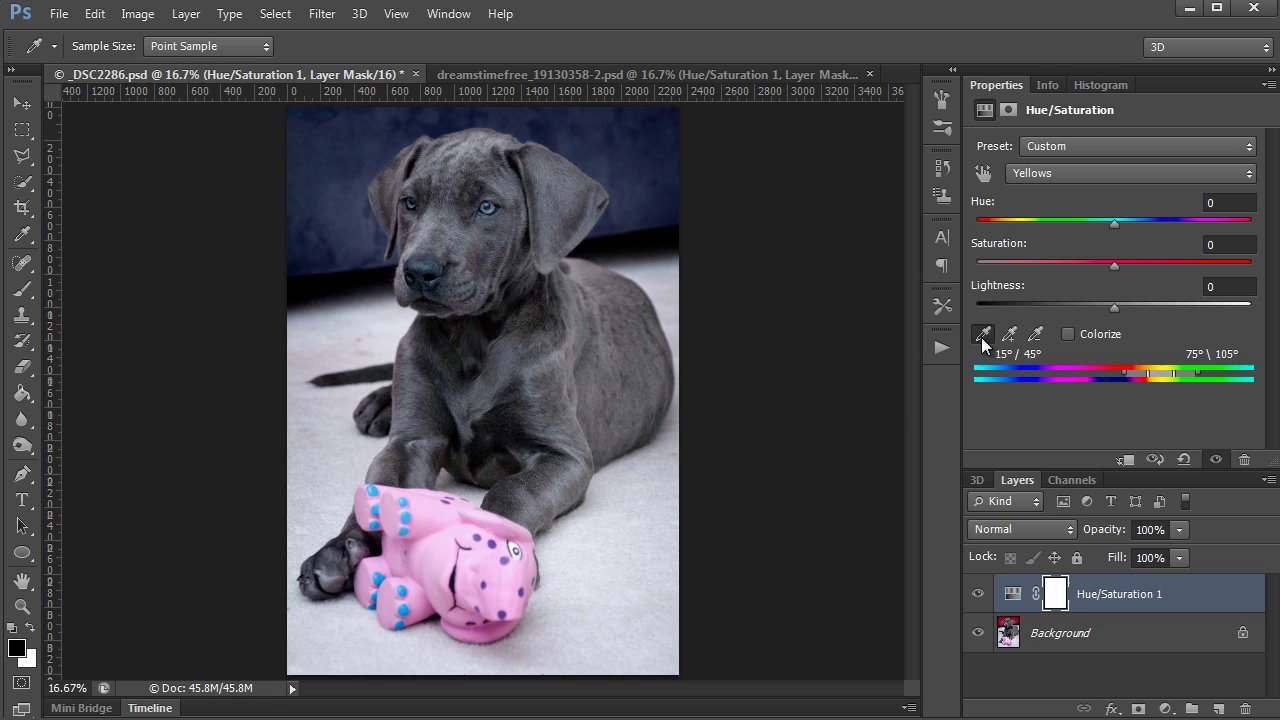
pyautogui.click(446, 548)
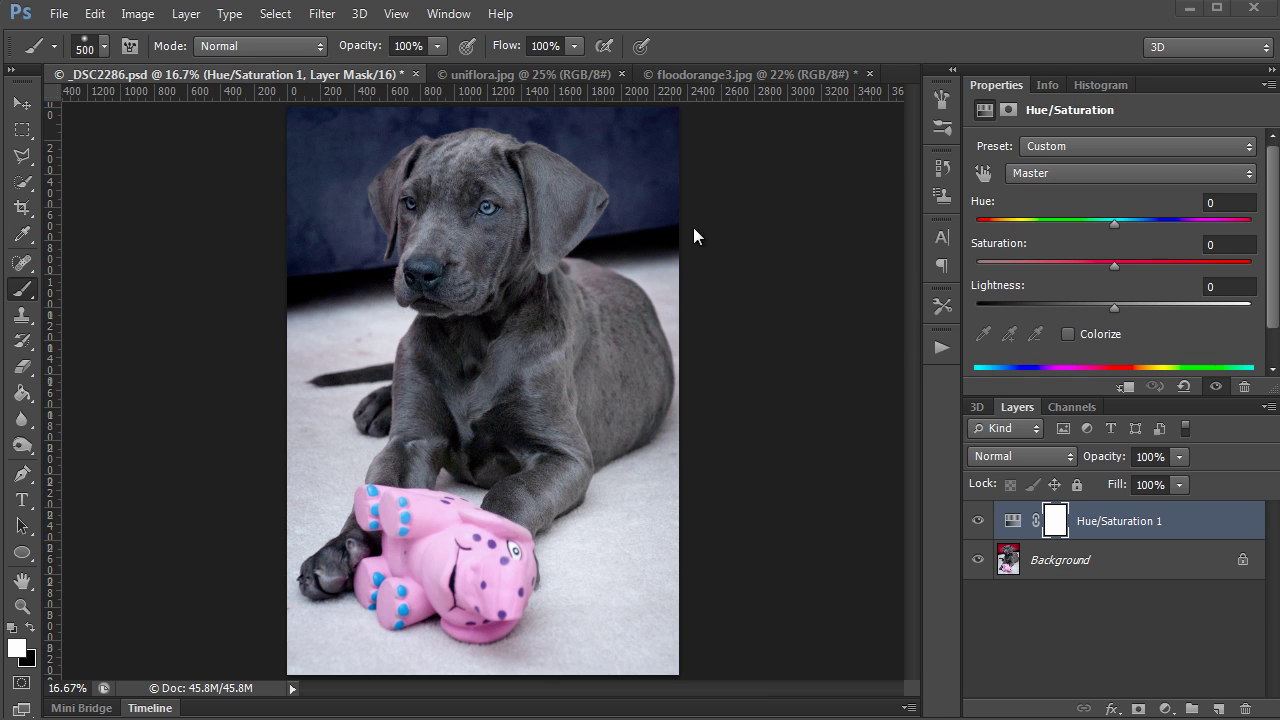
# Switch to floodorange3.jpg with the Rectangular Marquee tool active and the Select menu showing
pyautogui.click(752, 74)
pyautogui.press('m')
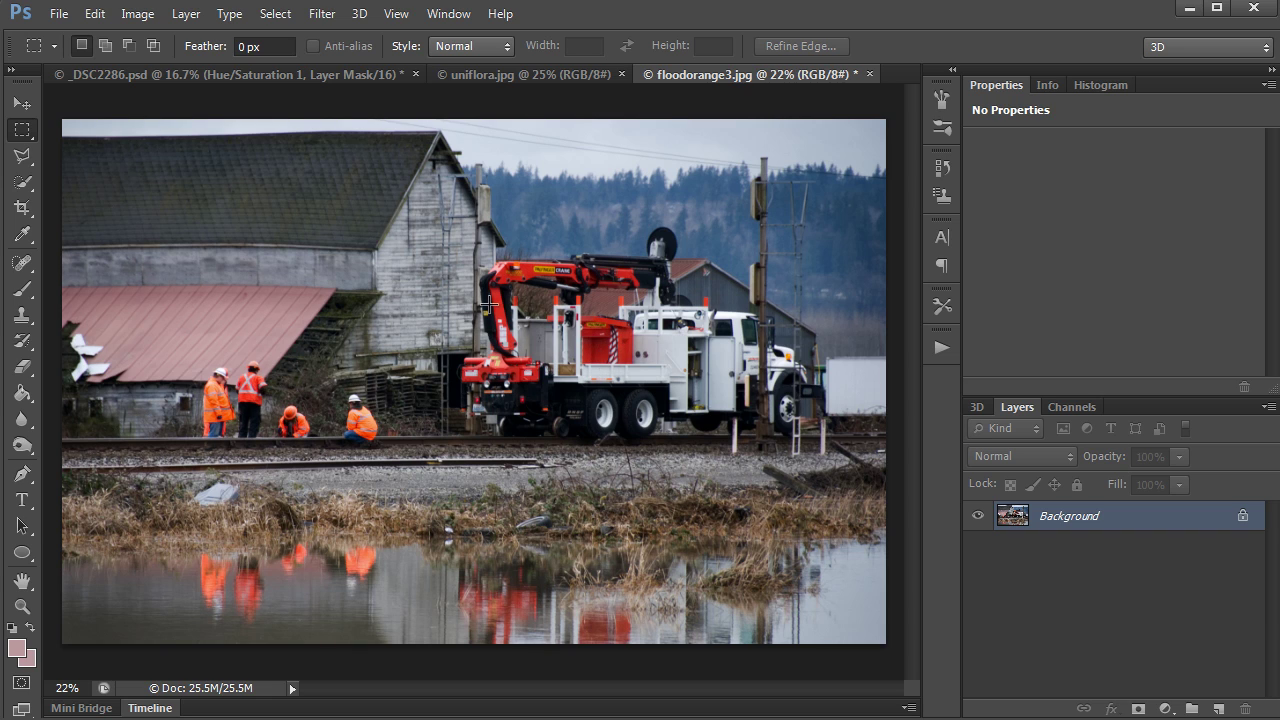
pyautogui.click(282, 15)
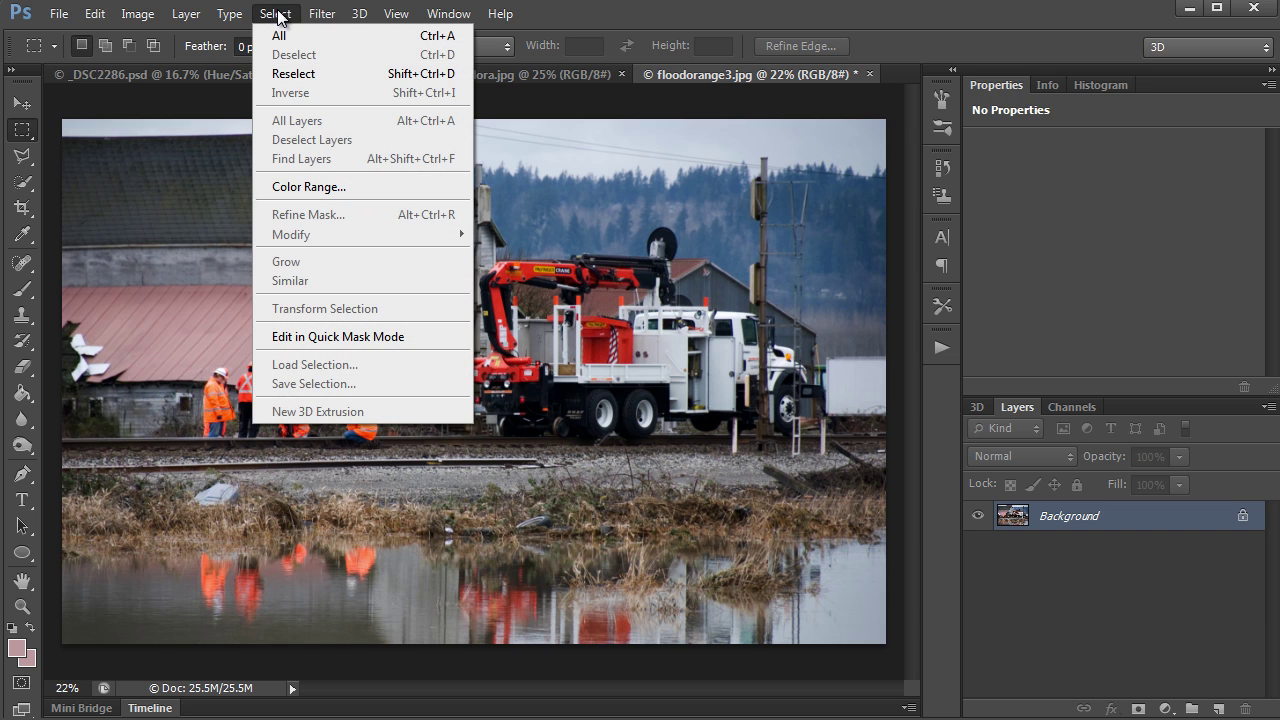
# In Color Range, sample the orange vests and red truck areas, adding extra worker samples
pyautogui.click(306, 192)
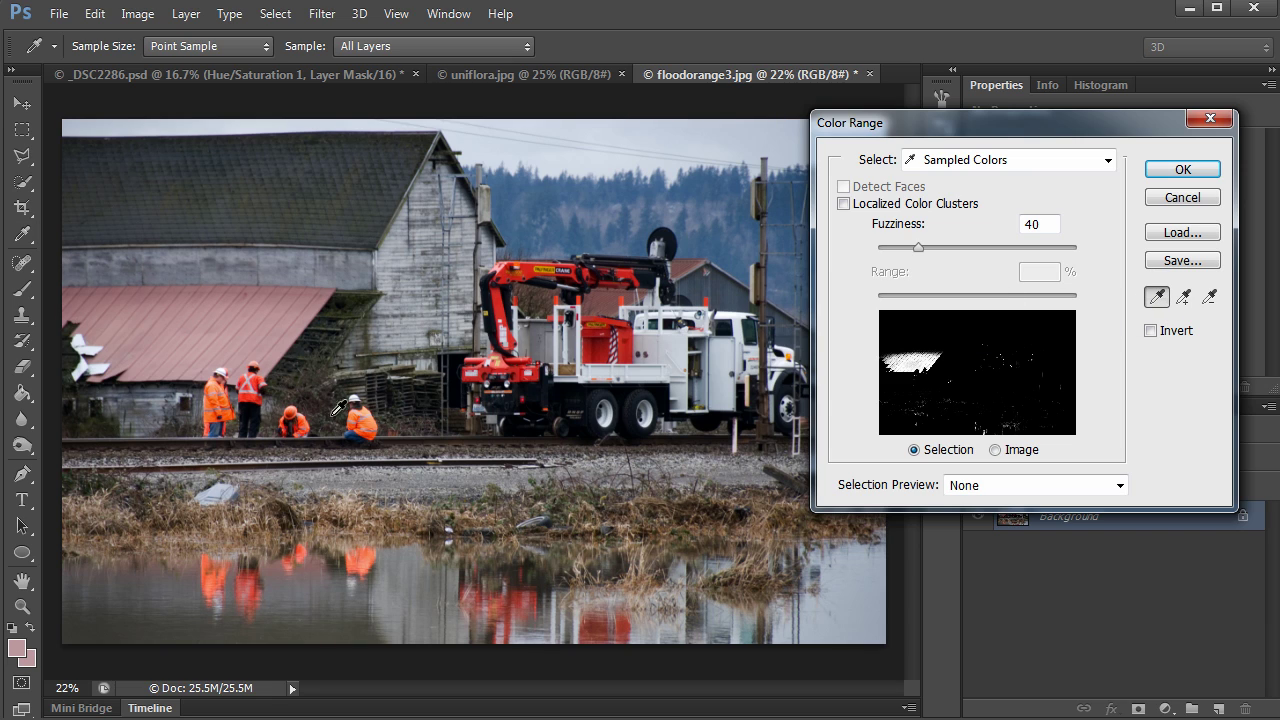
pyautogui.click(370, 424)
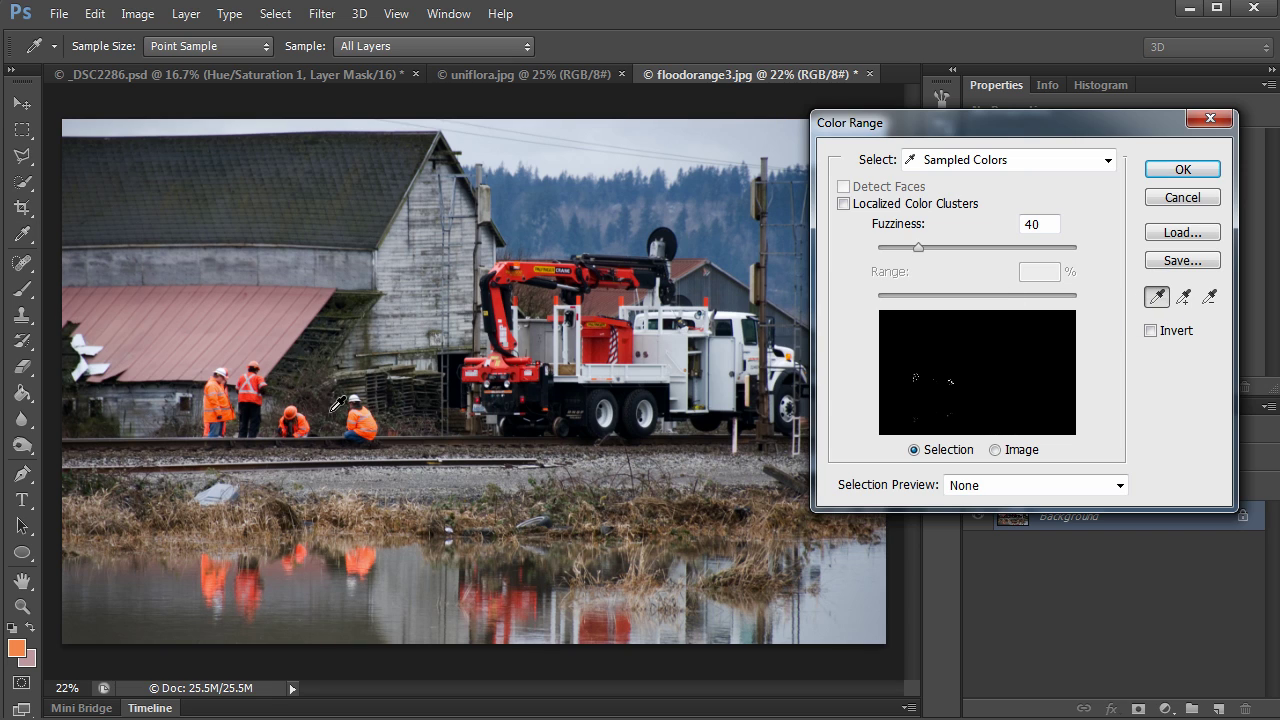
pyautogui.click(261, 382)
pyautogui.click(1183, 297)
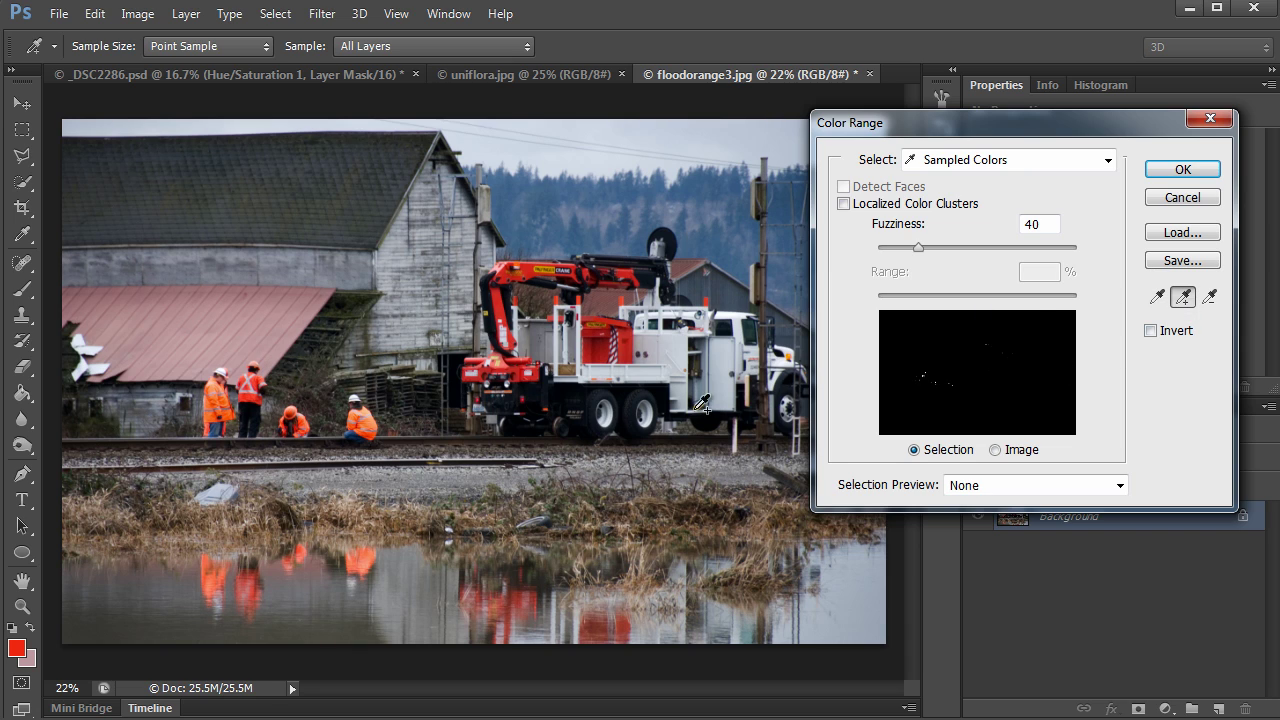
pyautogui.click(220, 400)
pyautogui.click(222, 399)
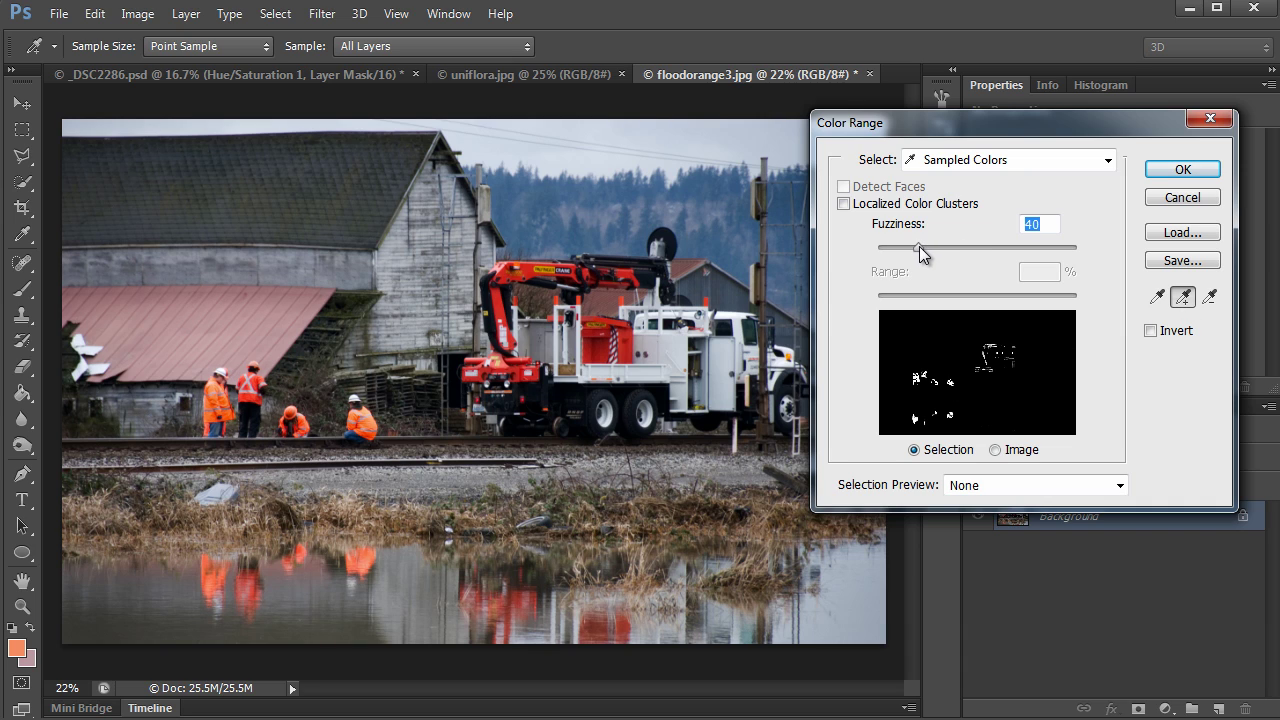
# Raise Color Range Fuzziness to 107 and confirm the selection
pyautogui.moveTo(919, 246); pyautogui.dragTo(920, 246)
pyautogui.moveTo(920, 249); pyautogui.dragTo(971, 250)
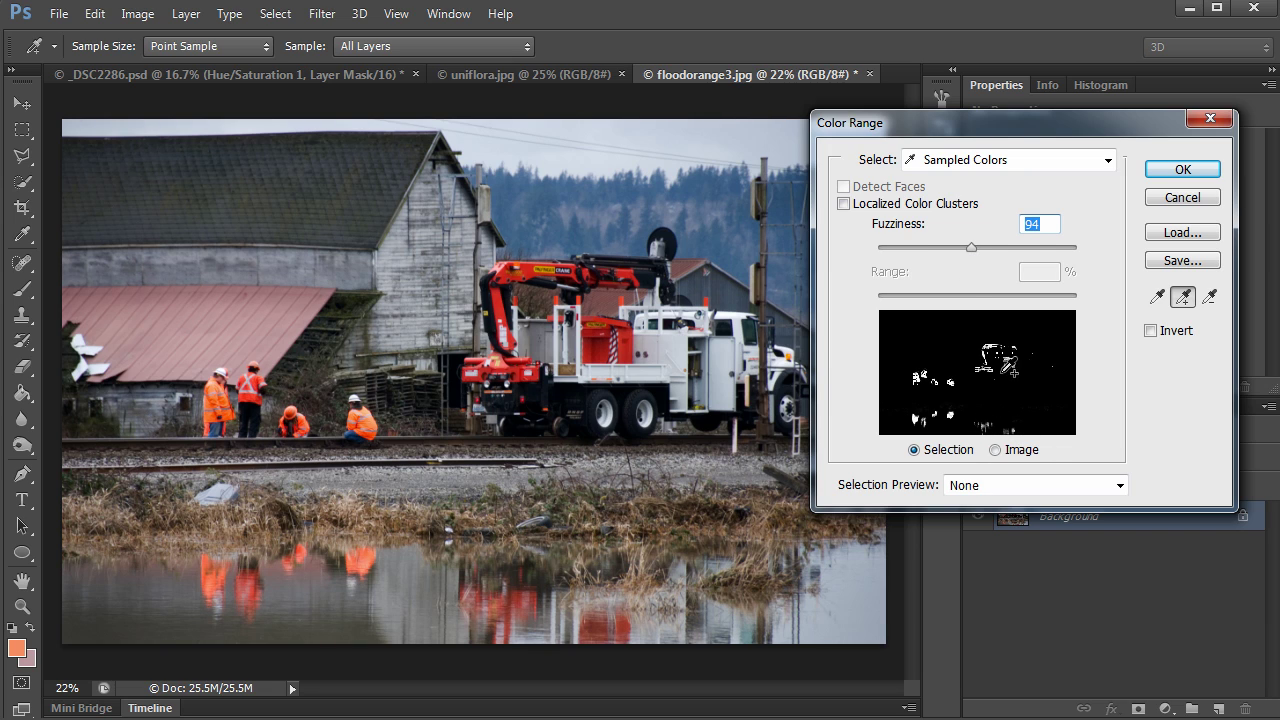
pyautogui.moveTo(971, 249)
pyautogui.mouseDown()
pyautogui.moveTo(986, 250)
pyautogui.moveTo(976, 247)
pyautogui.mouseUp()
pyautogui.press('Return')
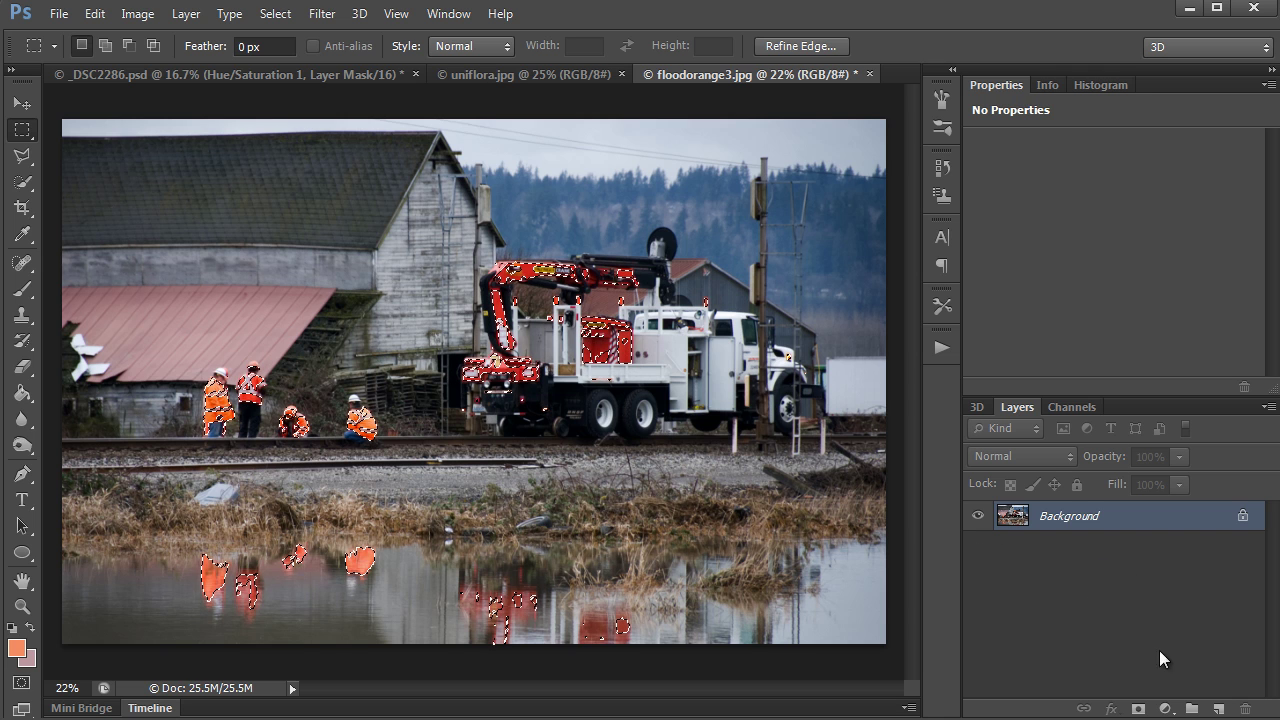
# Add a Black & White adjustment layer masked by the colour selection
pyautogui.click(1166, 706)
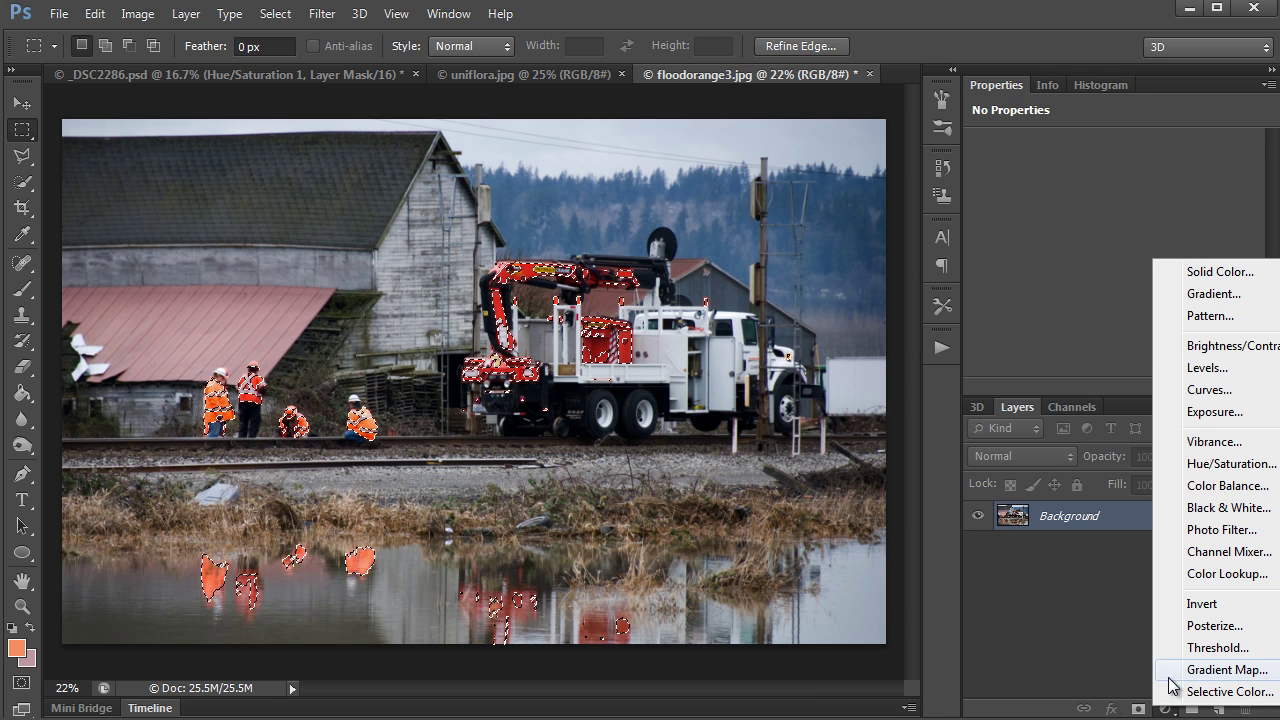
pyautogui.click(1226, 508)
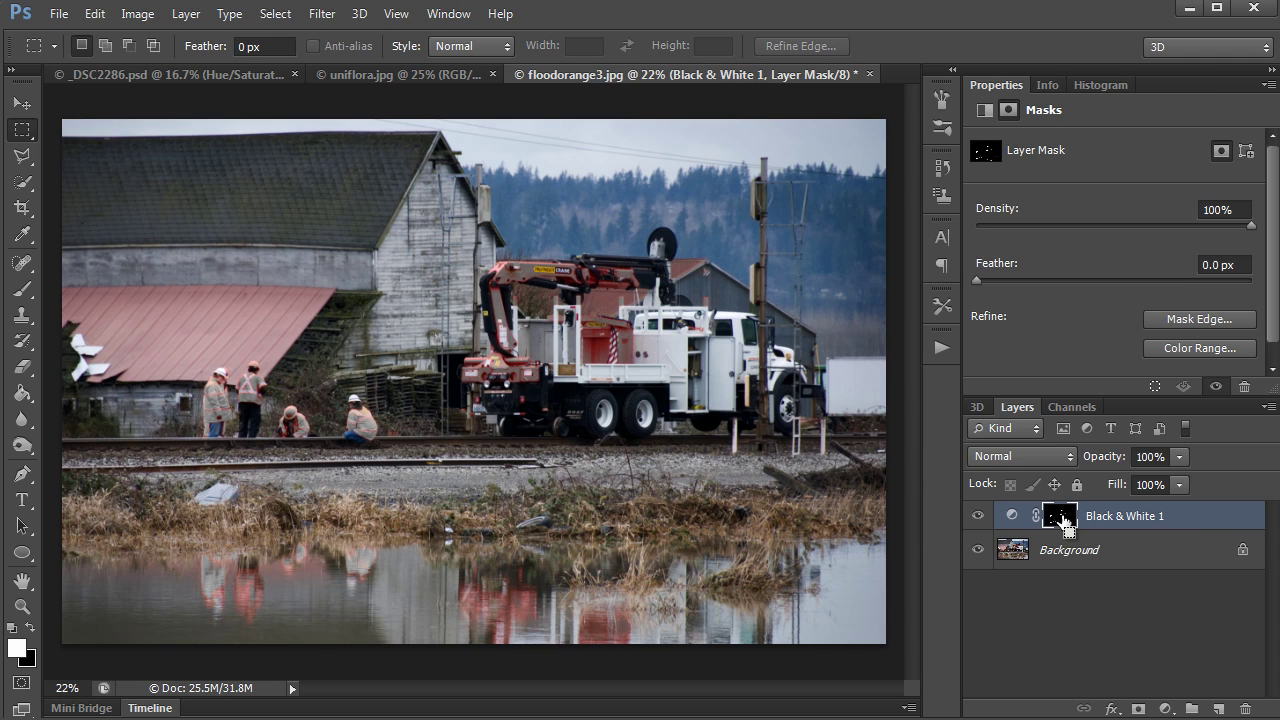
# Invert the Black & White 1 layer mask with Ctrl+I so only orange and red areas stay coloured
pyautogui.hotkey('ctrl', 'i')
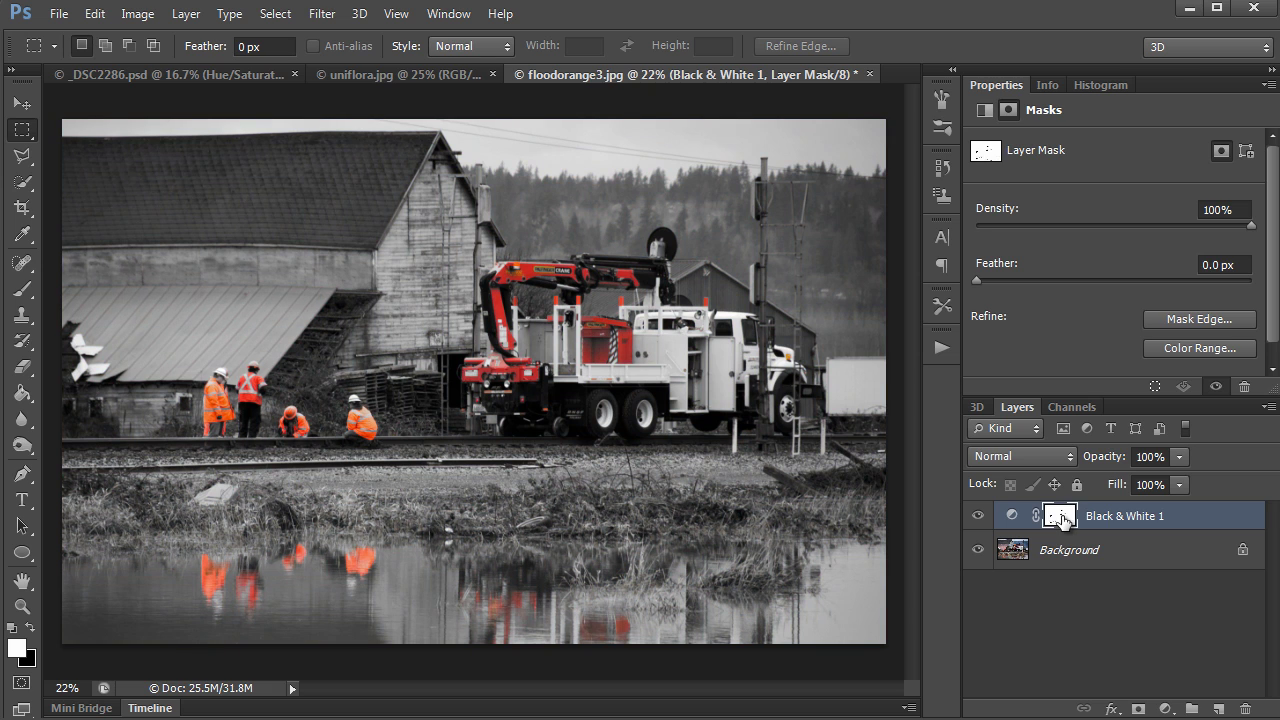